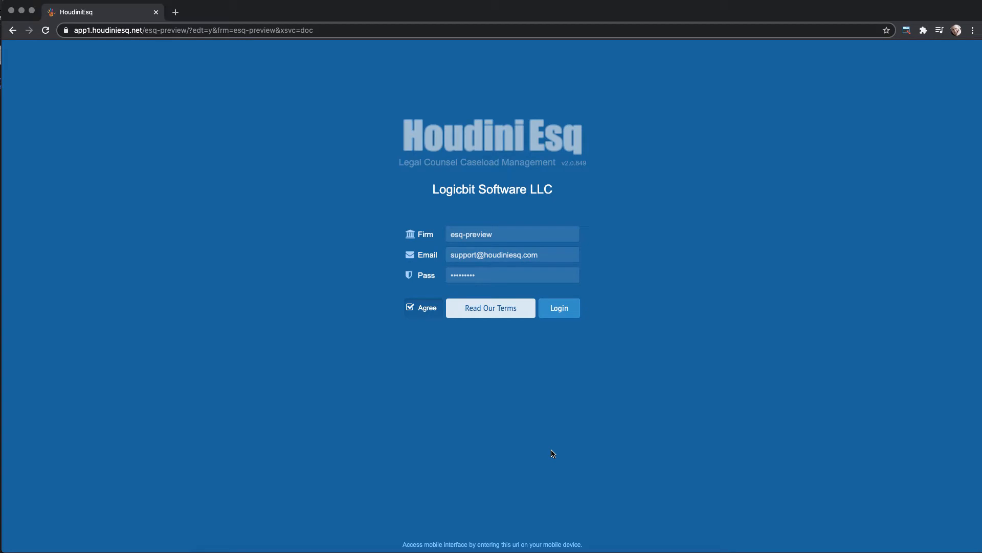
- Log in to the firm account and open the ad-hoc report named Report for viewing
click(562, 308)
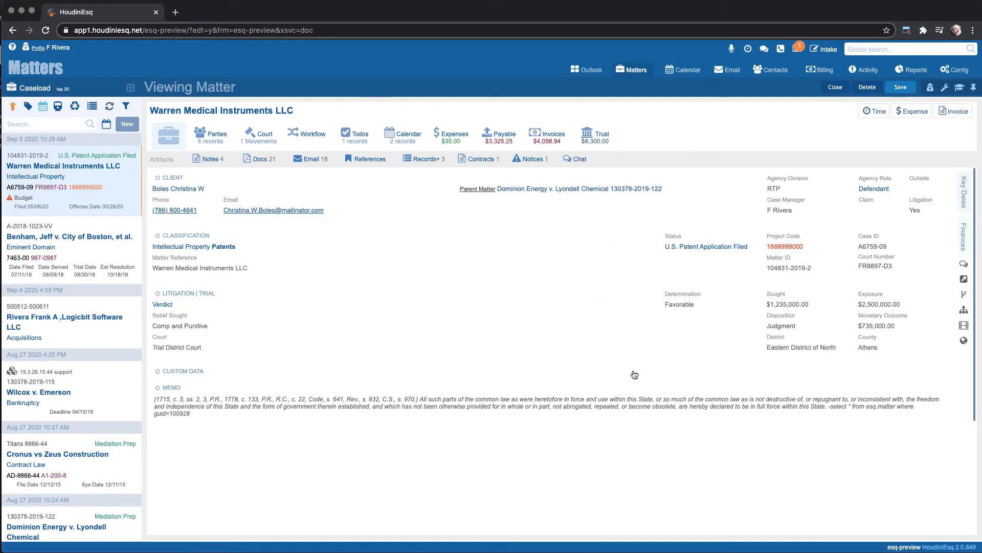
click(912, 70)
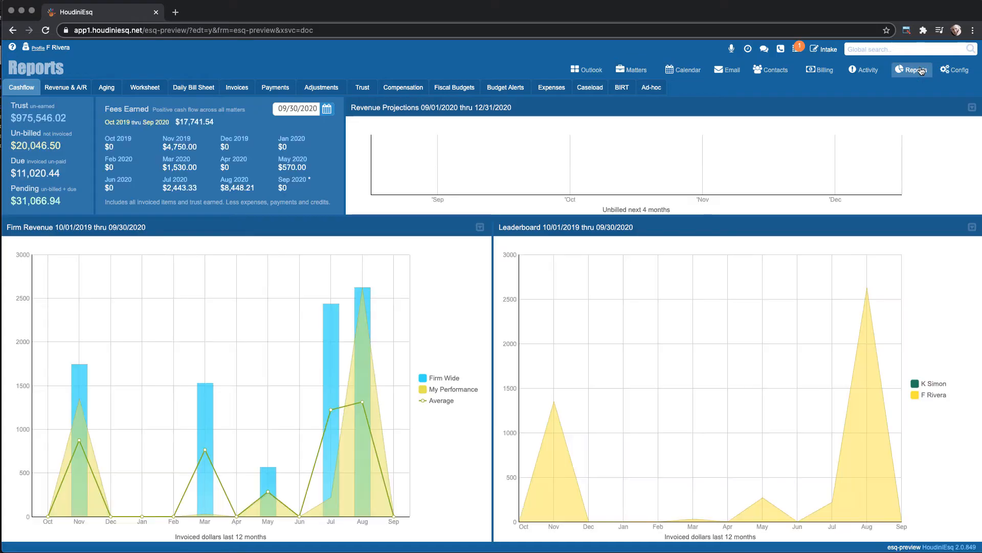
click(653, 88)
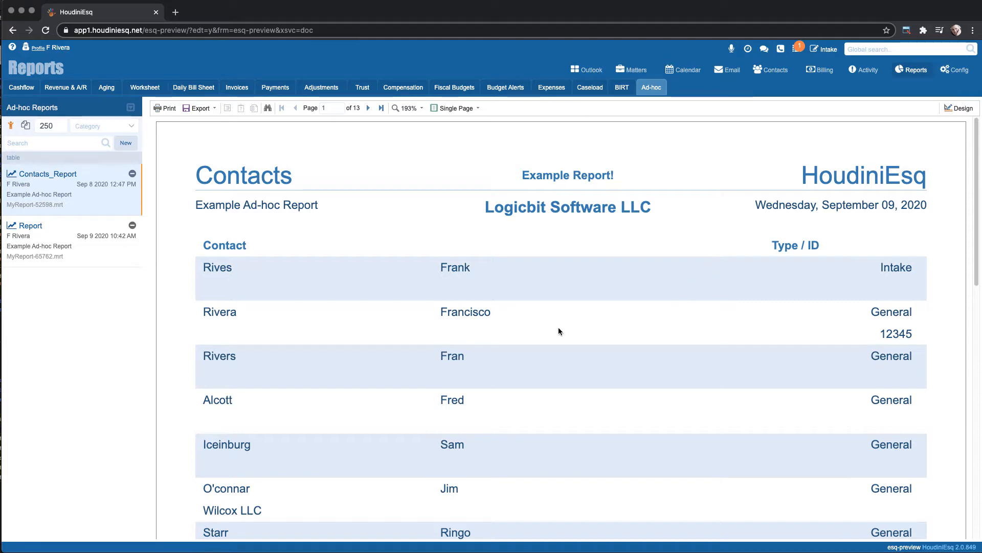
click(92, 249)
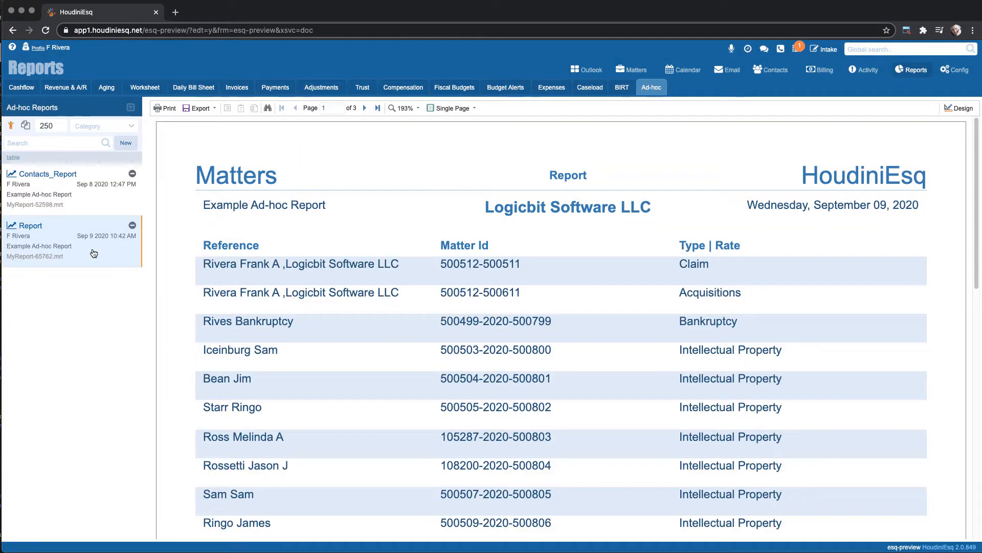
- Create a new ad-hoc report and look through the designer's layout, page and home tools
click(128, 145)
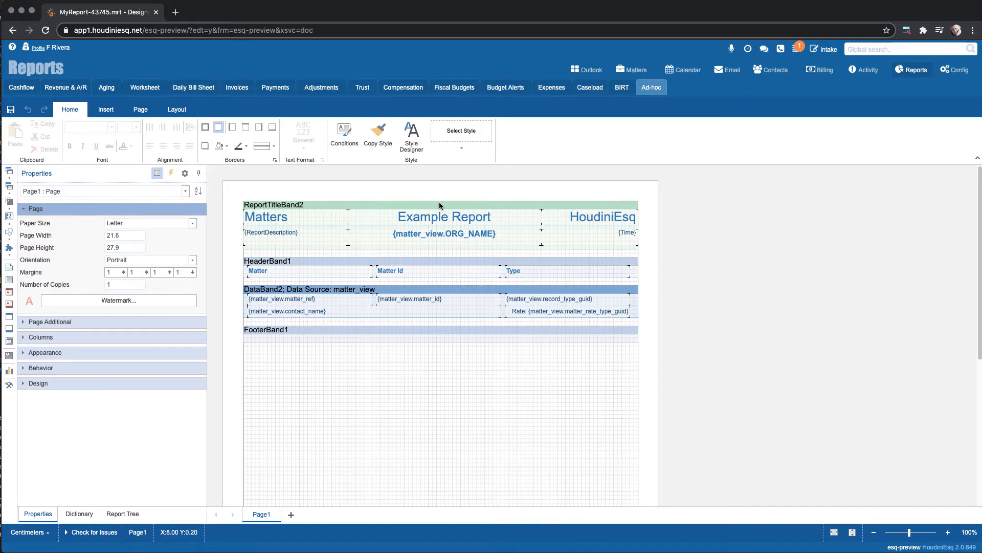
click(179, 110)
click(140, 110)
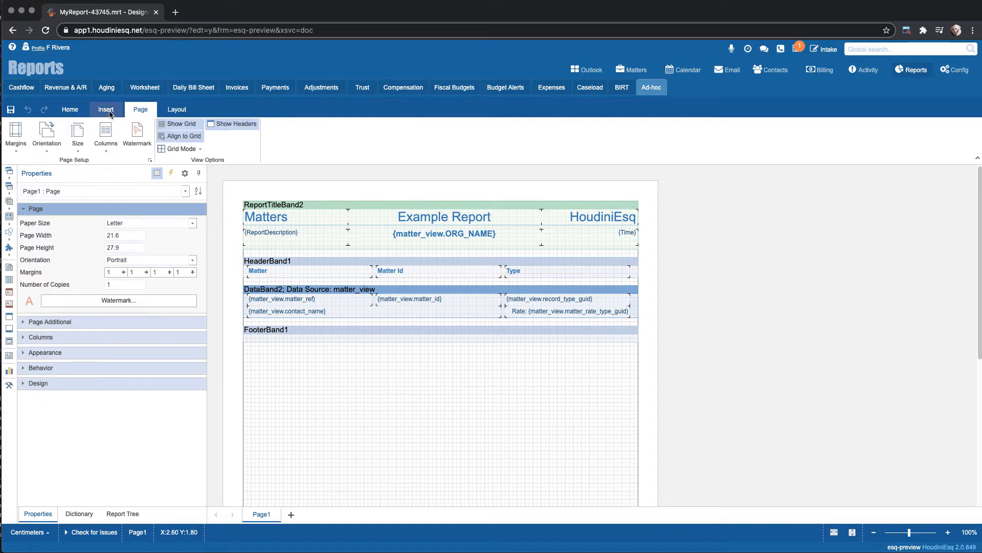
click(76, 110)
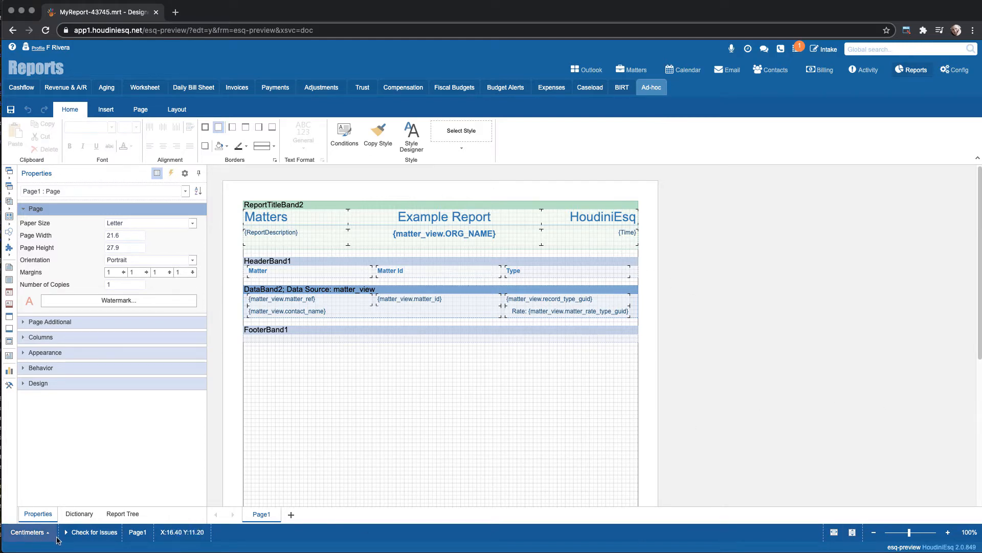
- Check the report for issues and set GrowToHeight to false for the Text1, Text2 and Text4 components
click(95, 535)
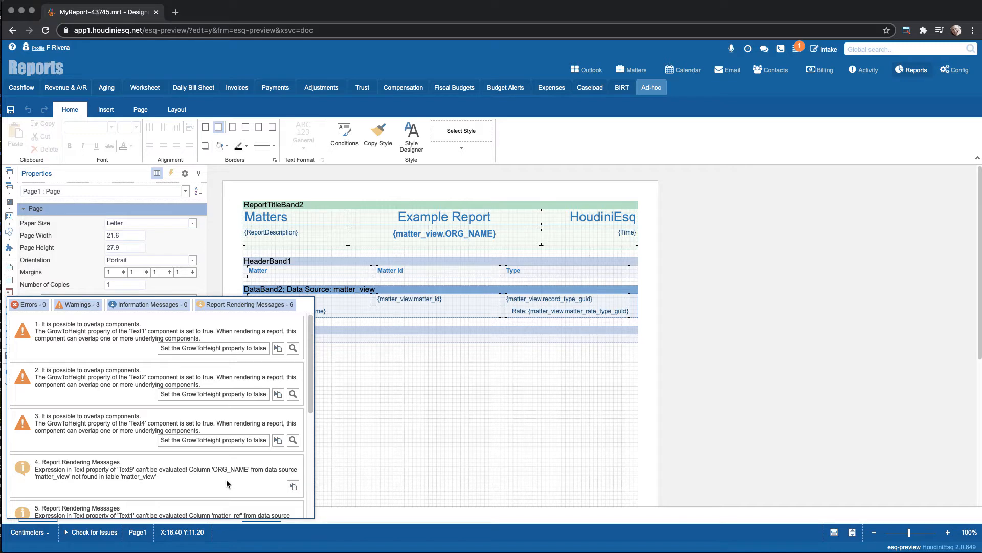
click(234, 348)
click(234, 394)
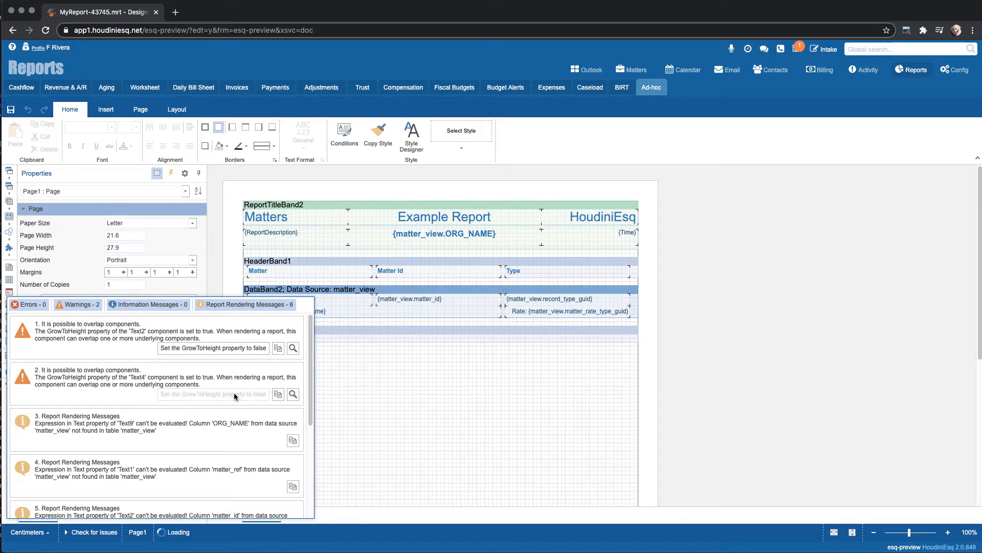
click(233, 347)
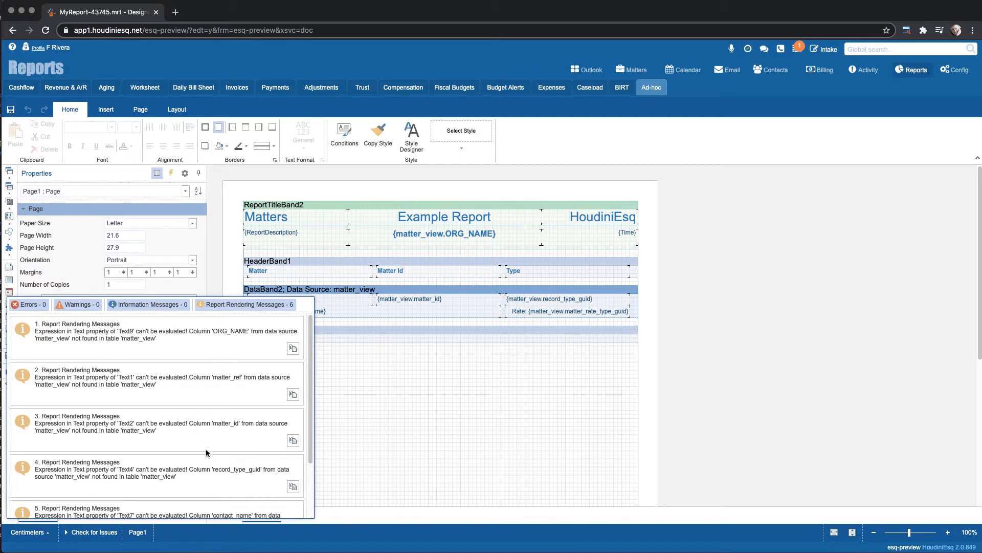
mouse_move(310, 450)
mouse_down()
mouse_move(318, 501)
mouse_move(311, 440)
mouse_up()
click(624, 539)
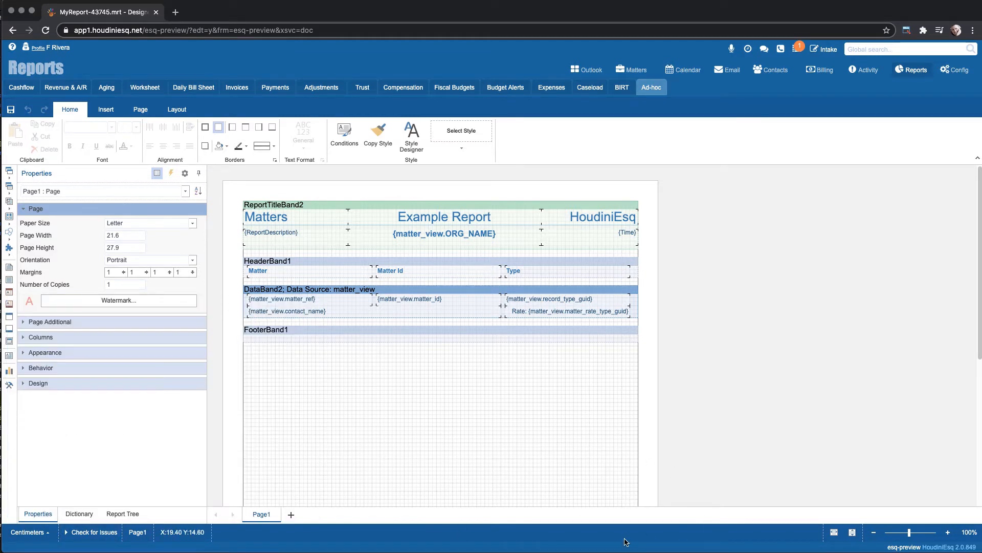
- Compare the page zoom options and fit the report page to the width of the design area
click(834, 533)
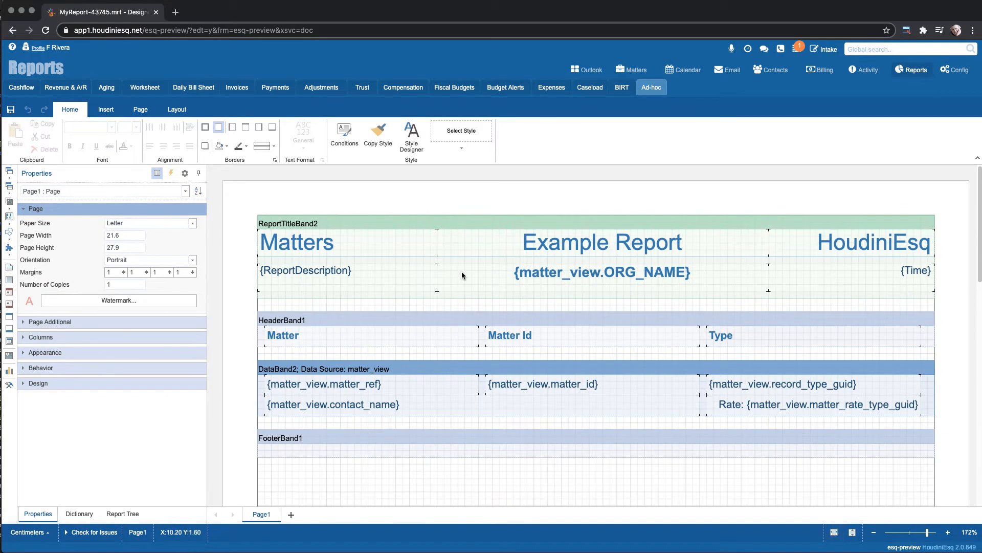
click(852, 533)
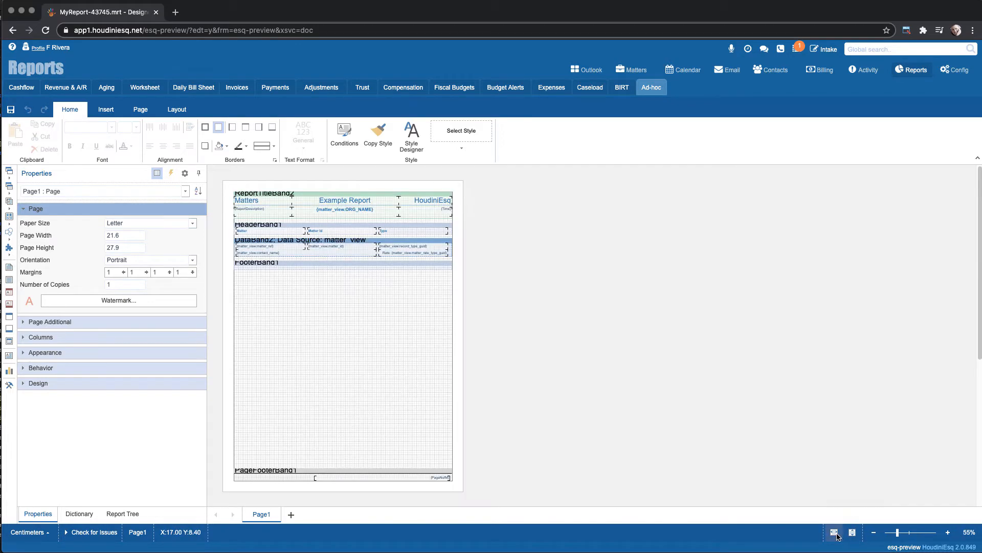
click(835, 533)
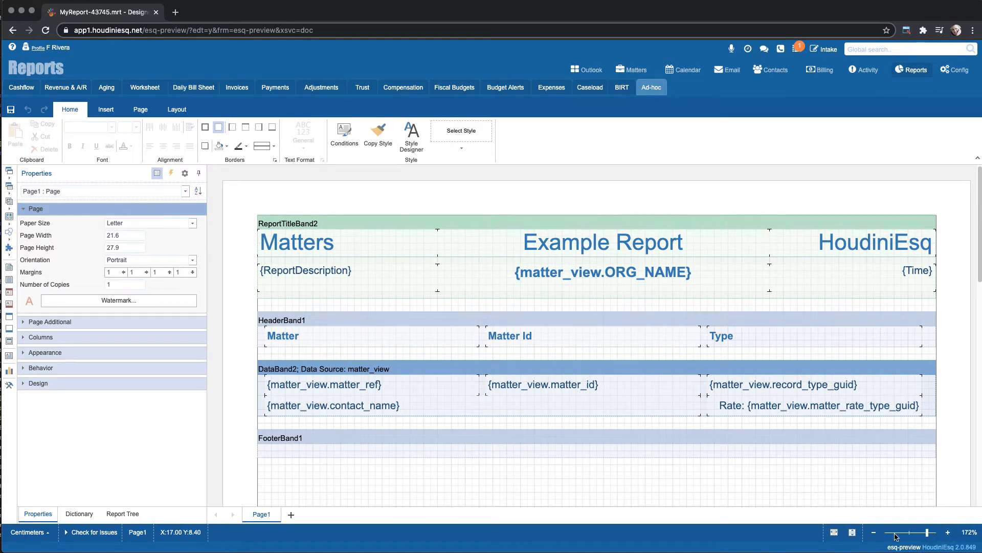
mouse_move(926, 533)
mouse_down()
mouse_move(906, 534)
mouse_move(924, 534)
mouse_up()
click(835, 535)
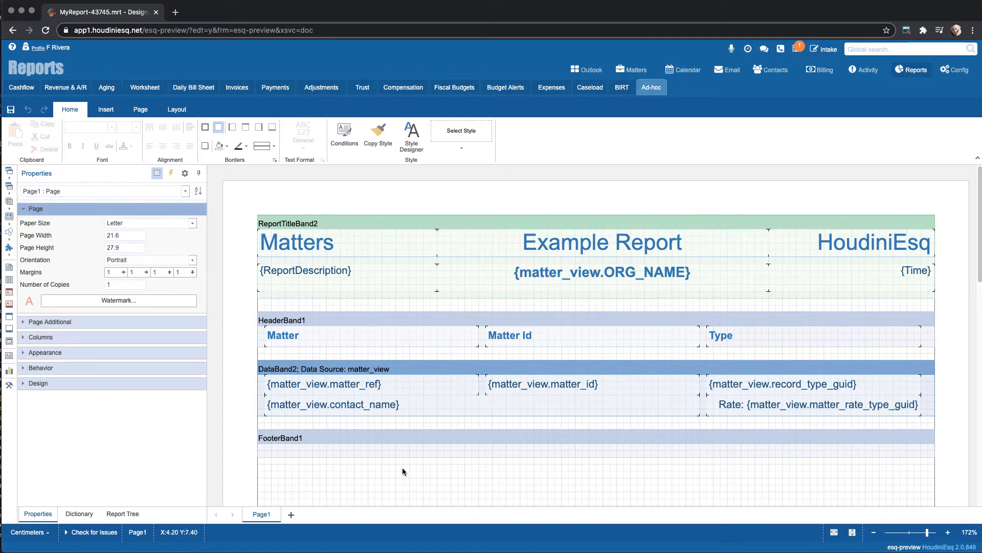
- Examine the properties of the report title band, the header band and the Example Report title text
click(435, 227)
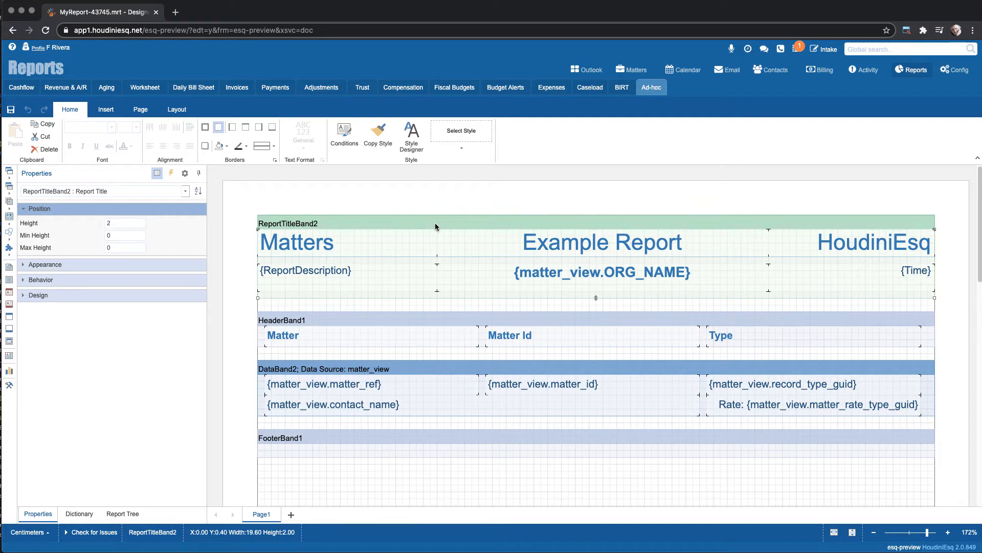
click(452, 324)
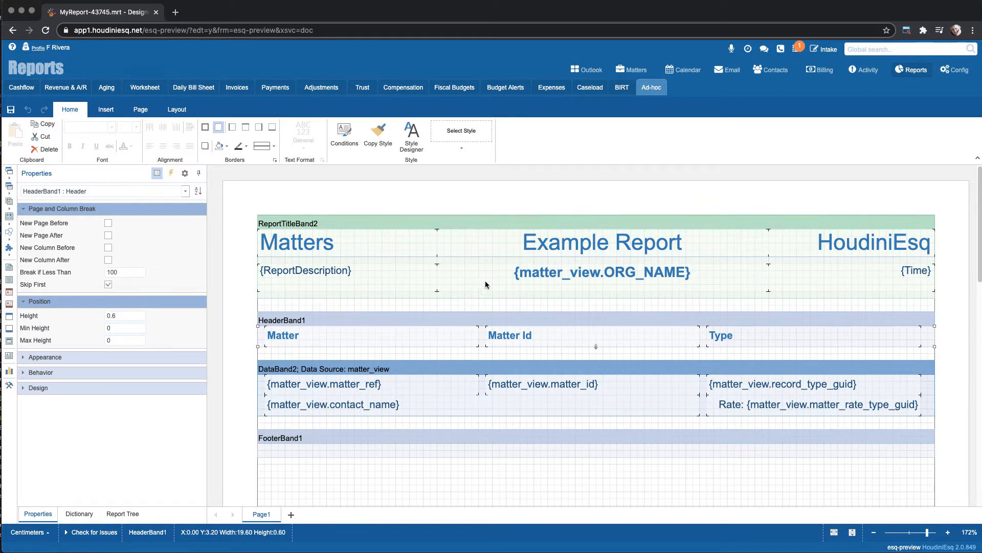
click(568, 245)
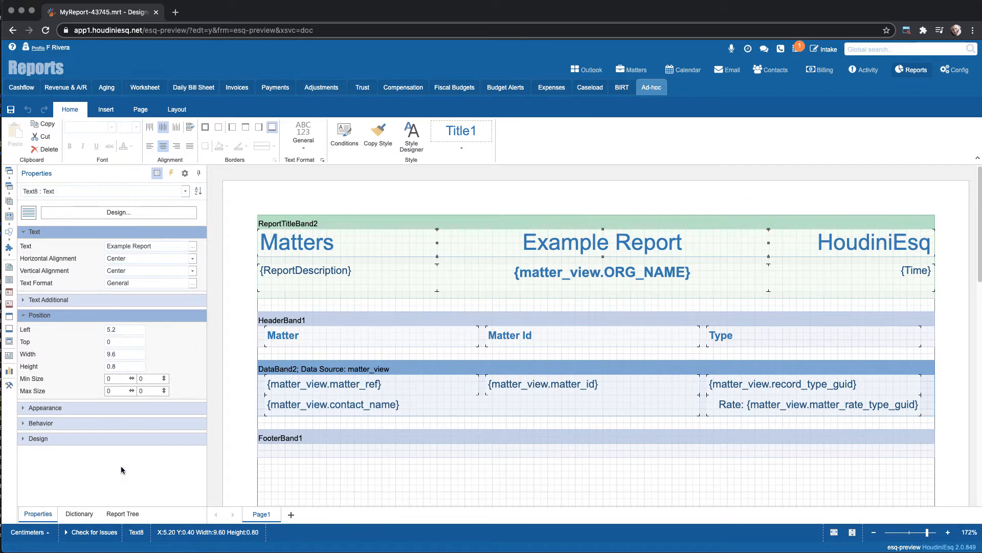
- Select the whole report in the report structure and set its Report Name to My Report
click(123, 514)
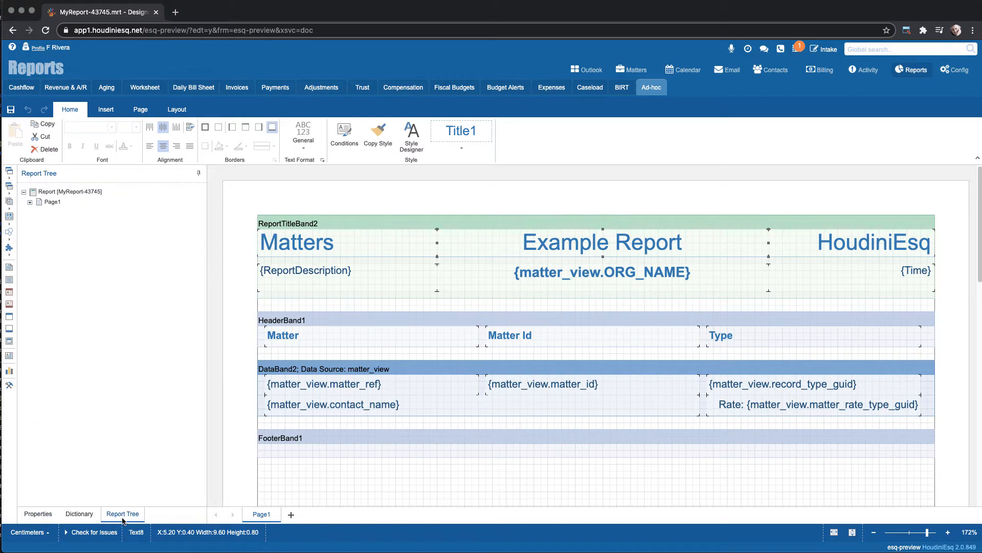
click(51, 202)
click(66, 191)
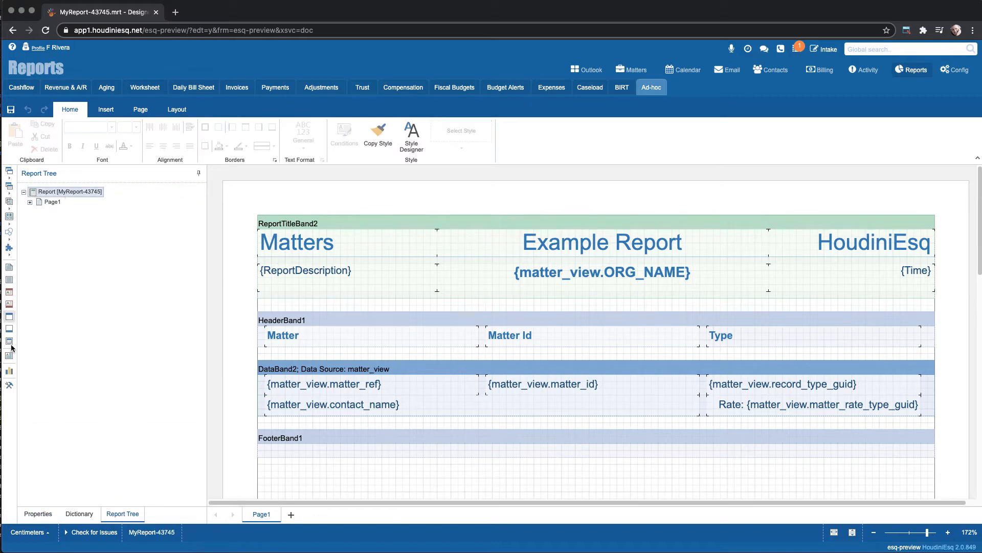
click(39, 515)
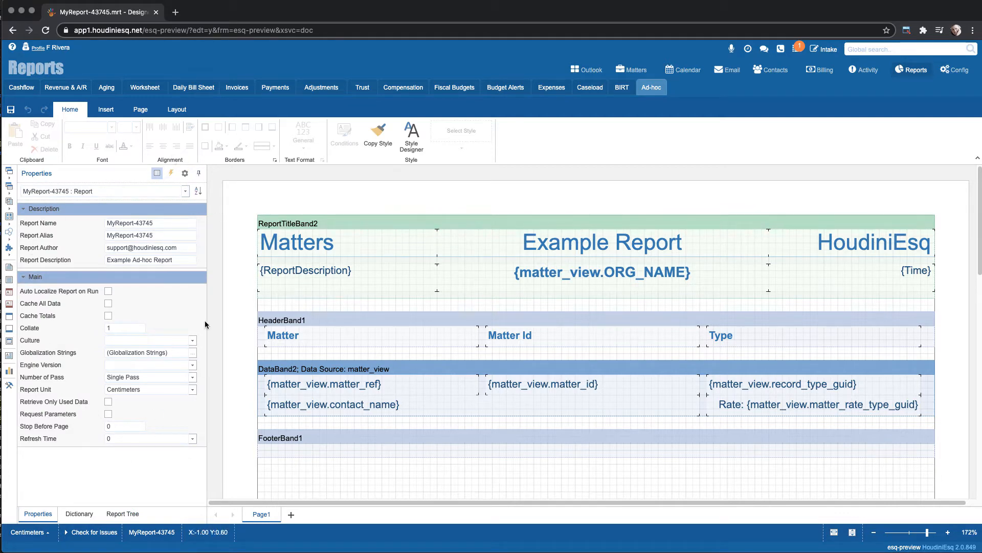
click(122, 516)
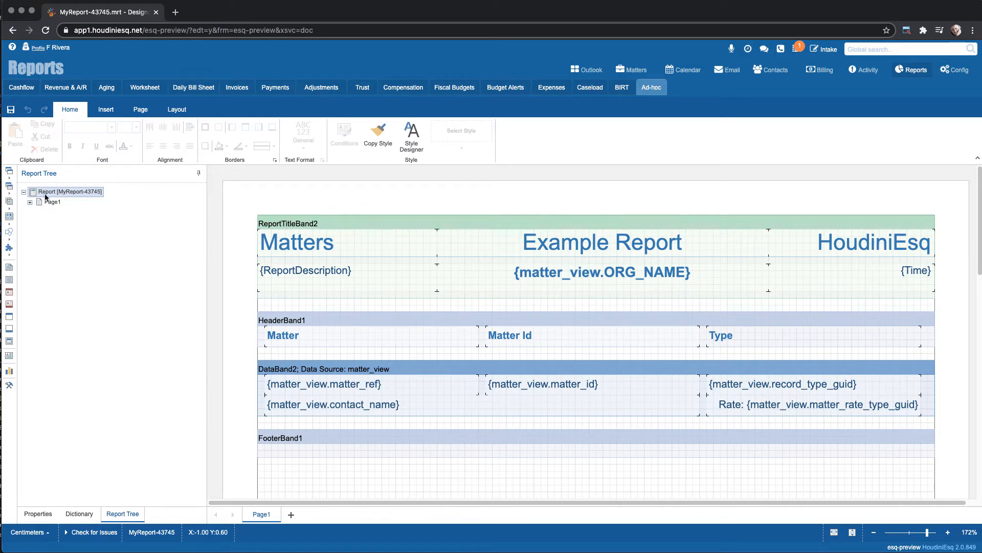
click(38, 514)
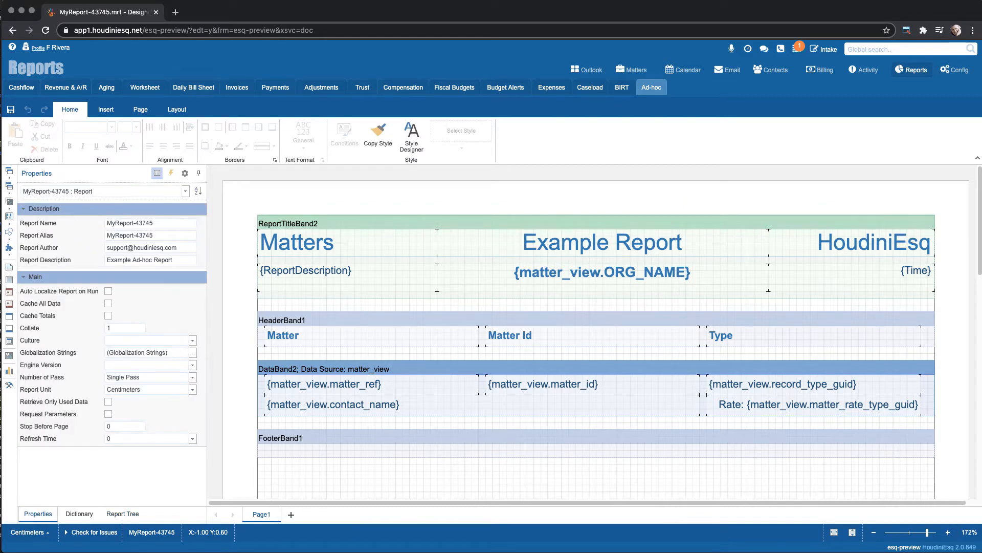
click(101, 226)
text(M)
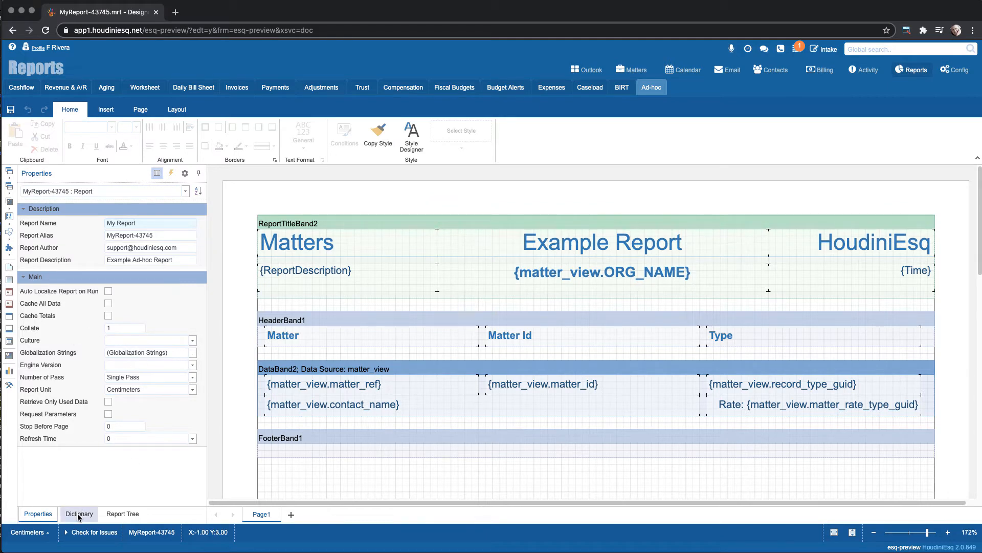
- Examine the available fields of matter_view, including its custom fields, in the HoudiniEsq data source
click(79, 515)
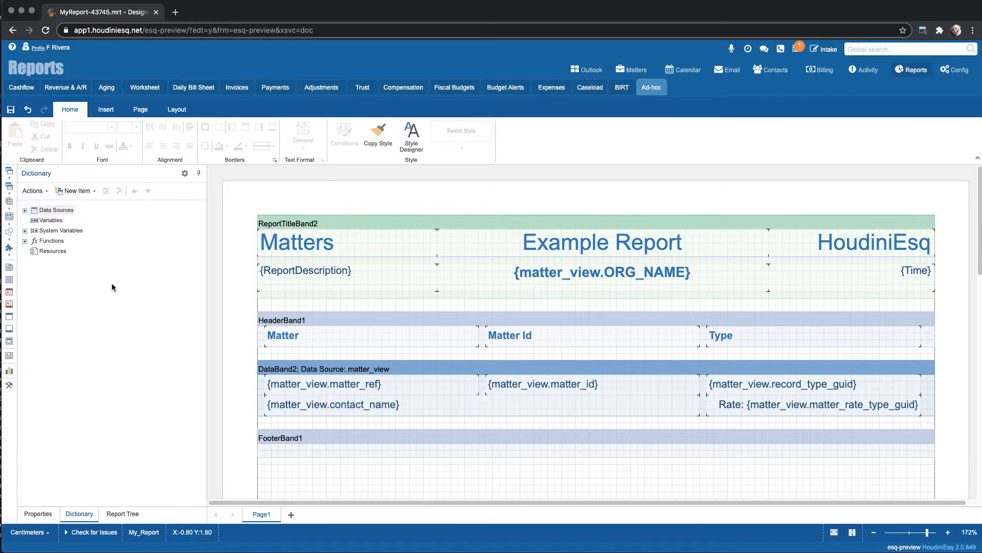
click(25, 210)
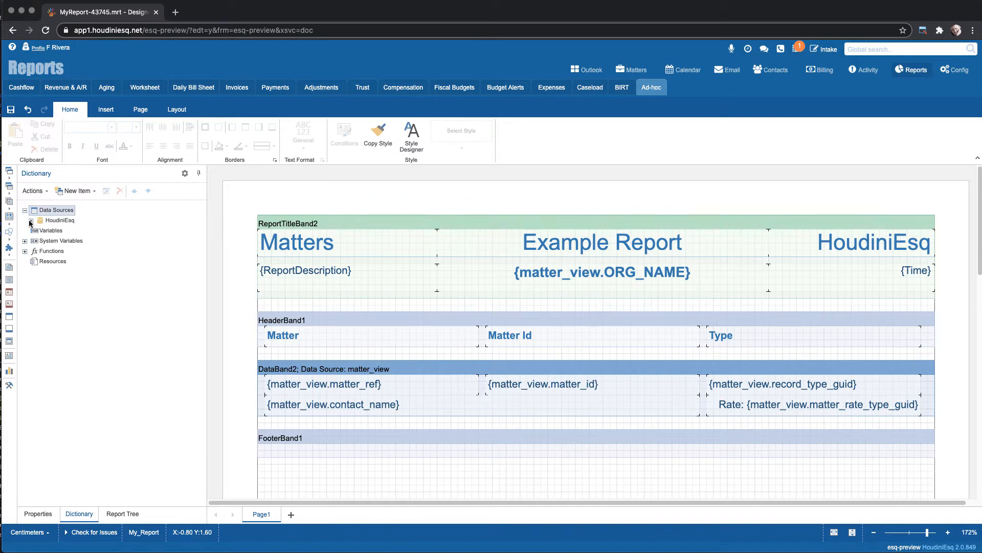
click(31, 221)
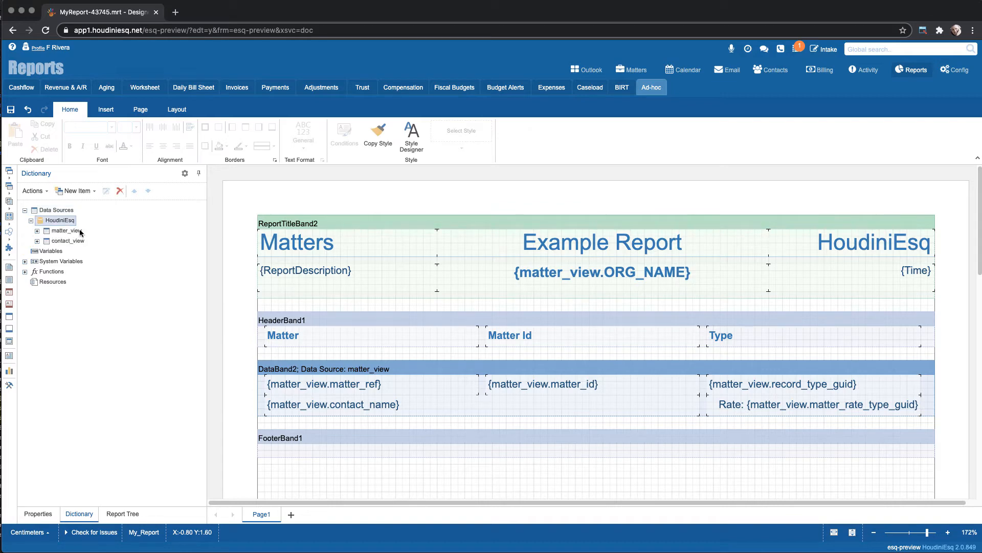
click(37, 232)
scroll(117, 303, down, 10)
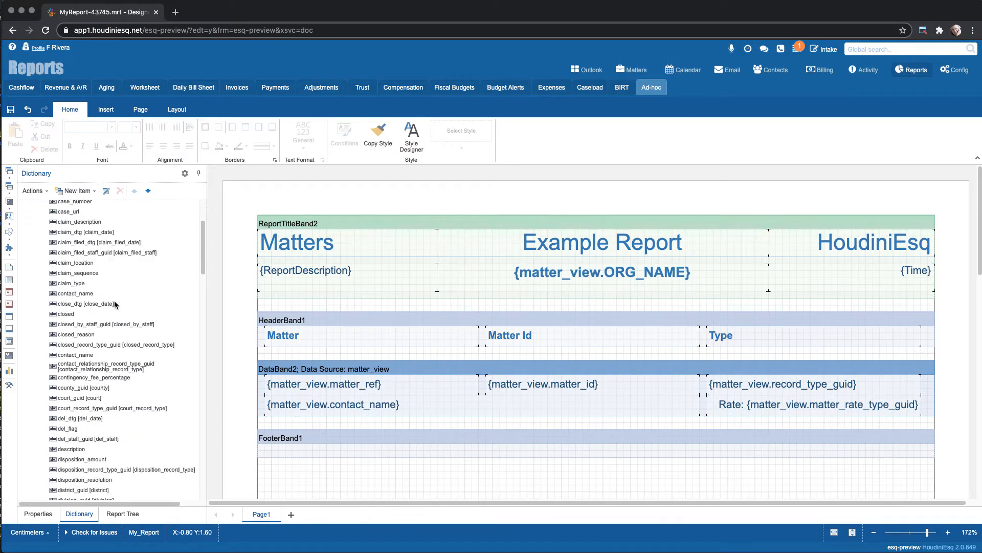
scroll(117, 306, down, 10)
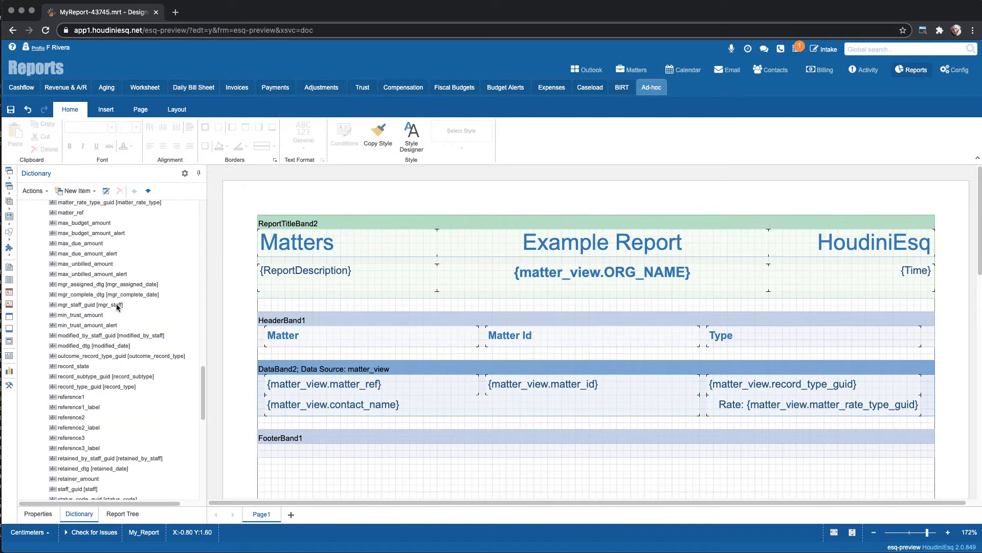
scroll(117, 309, down, 5)
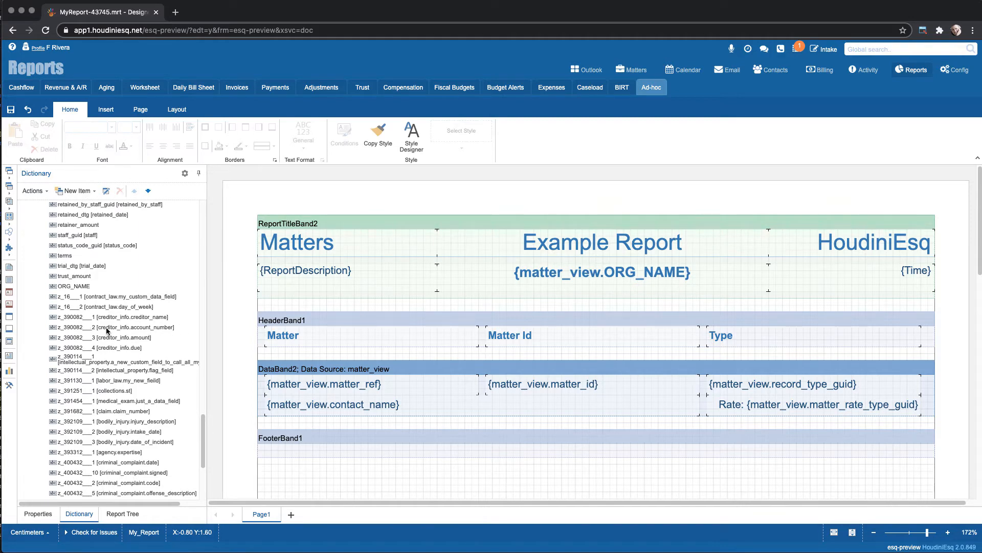
scroll(122, 340, down, 3)
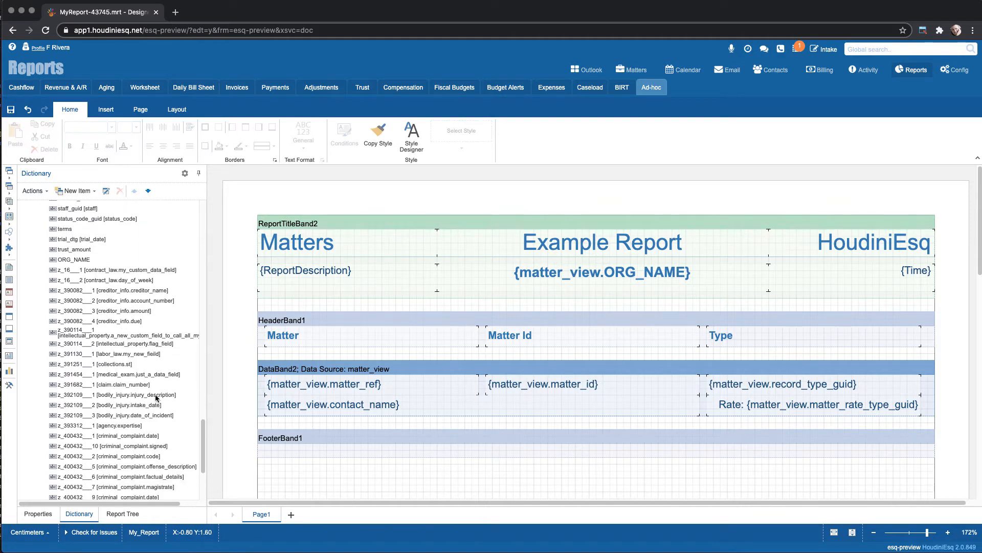
scroll(118, 410, down, 3)
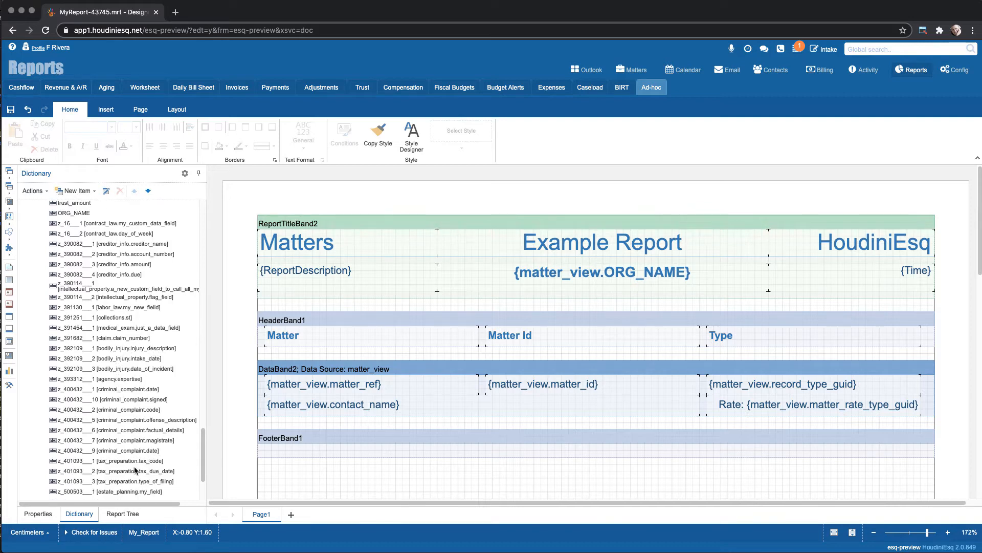
scroll(138, 442, down, 5)
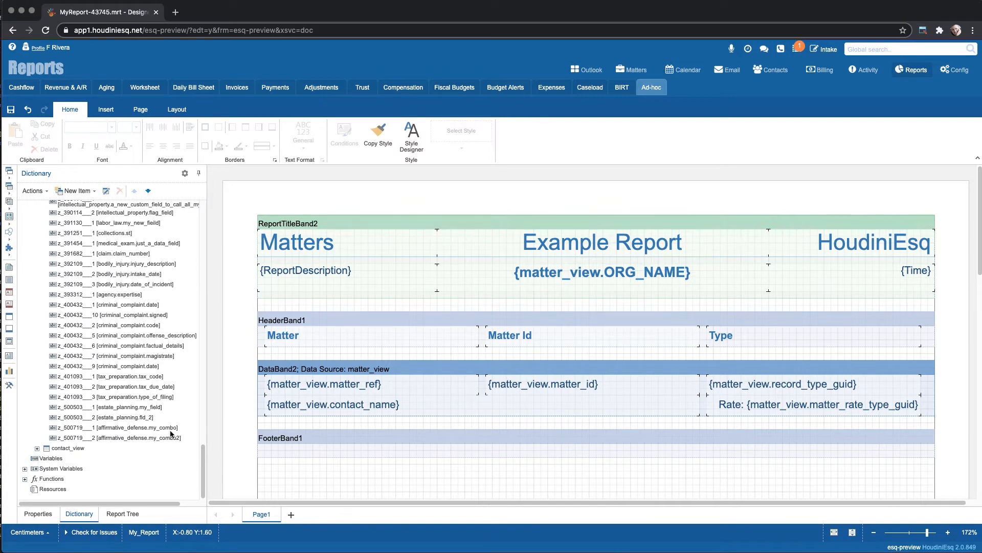
scroll(161, 435, up, 10)
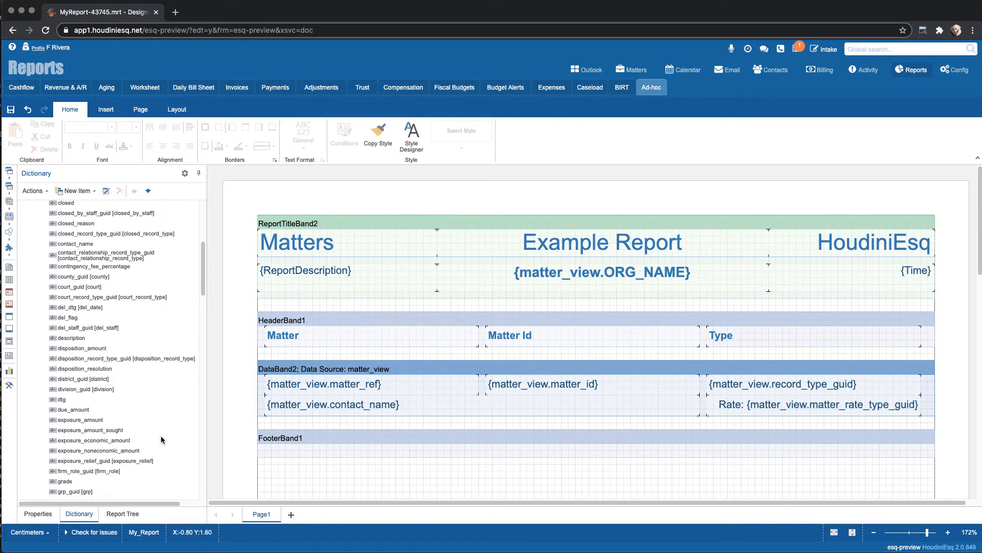
scroll(160, 436, up, 5)
click(37, 231)
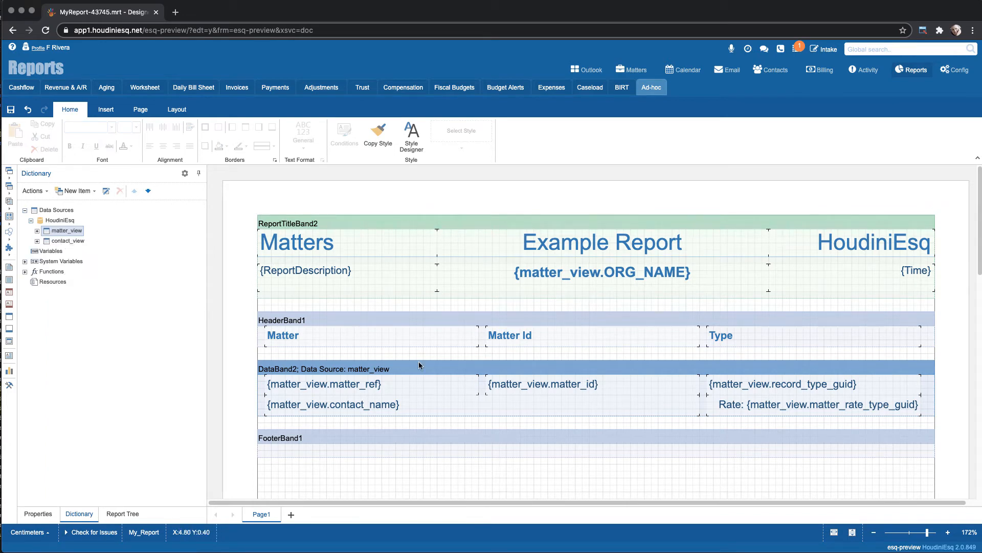
- Shorten the centre title text in the report title band from Example Report to Report
click(574, 244)
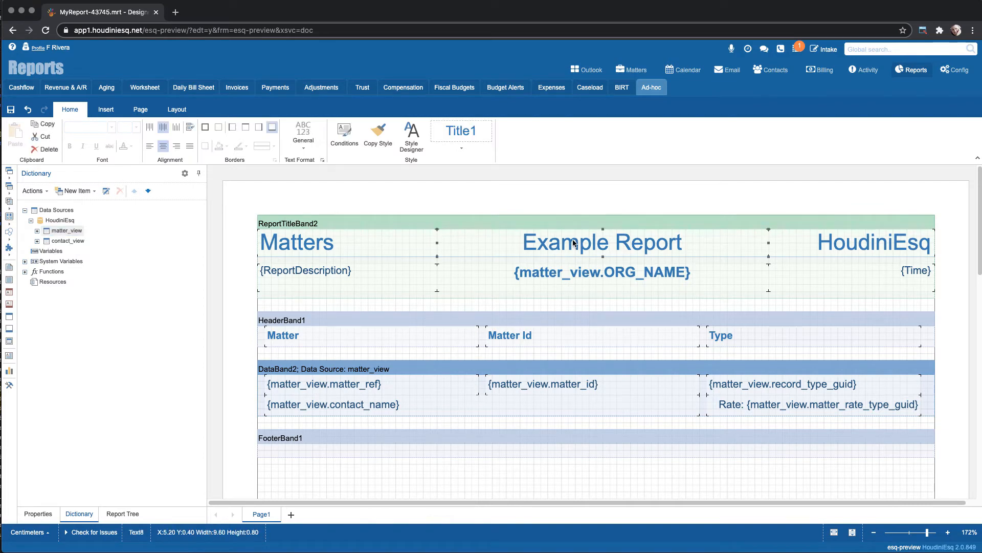
click(39, 513)
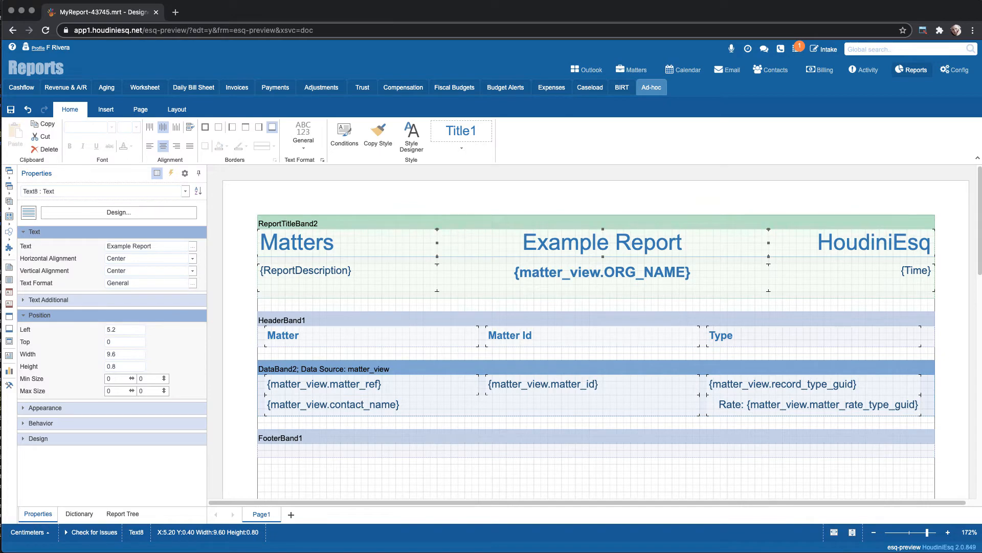
drag(133, 246, 92, 245)
key(BackSpace)
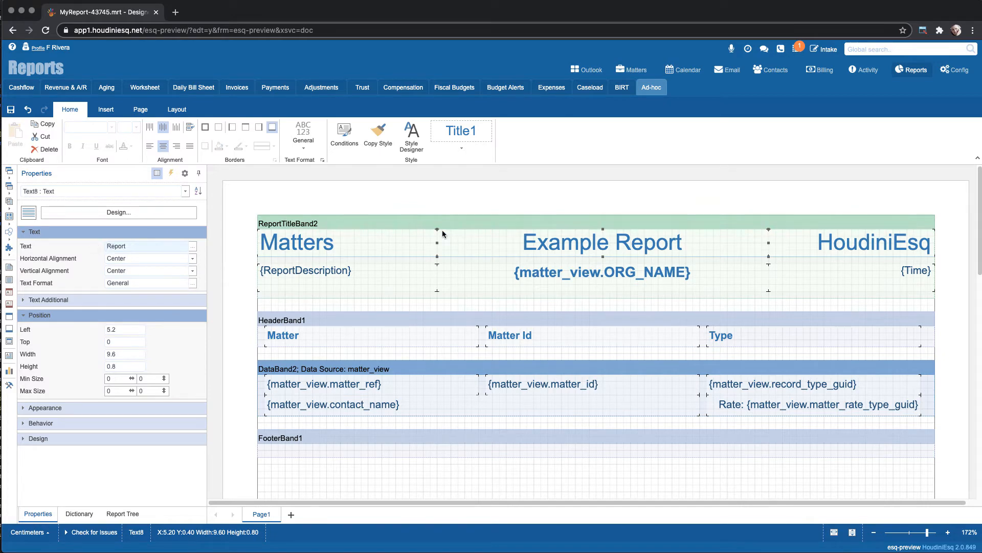
double_click(607, 243)
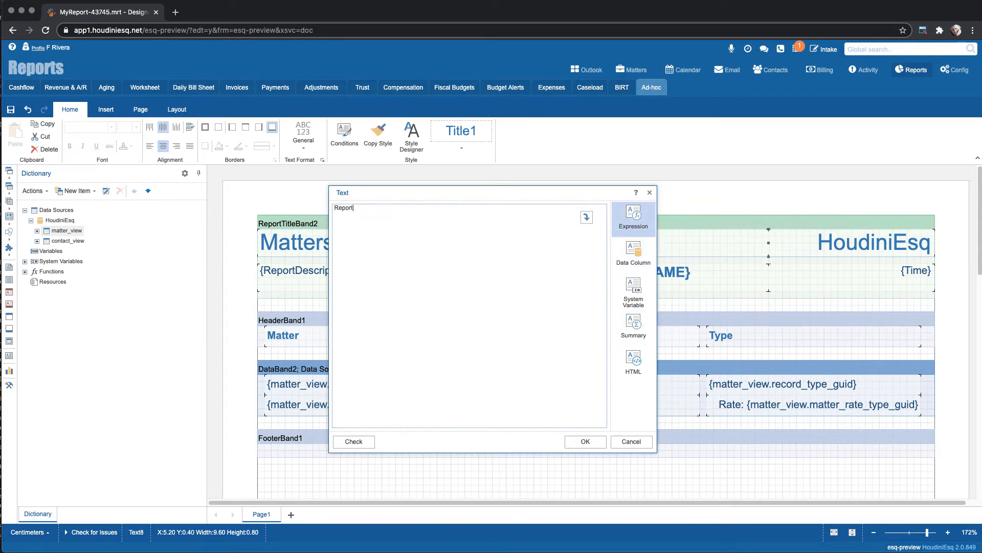
click(650, 193)
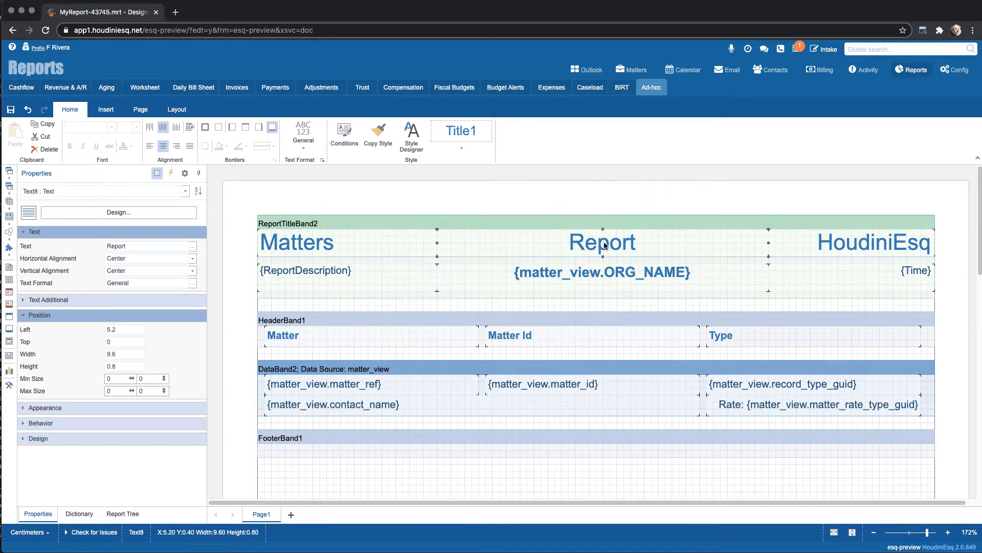
- Try the Header2 style on the Report title text and switch it back to Title1
click(467, 144)
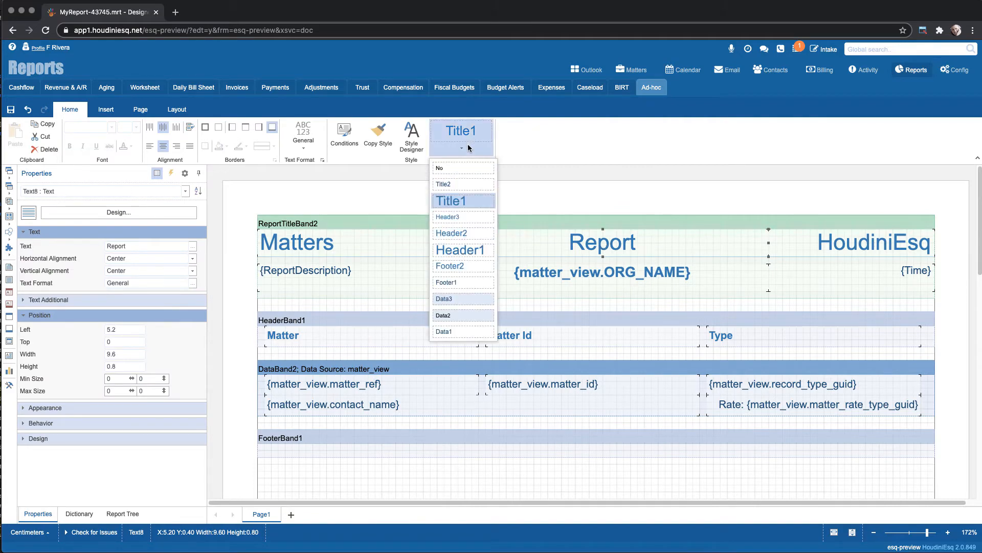
click(475, 233)
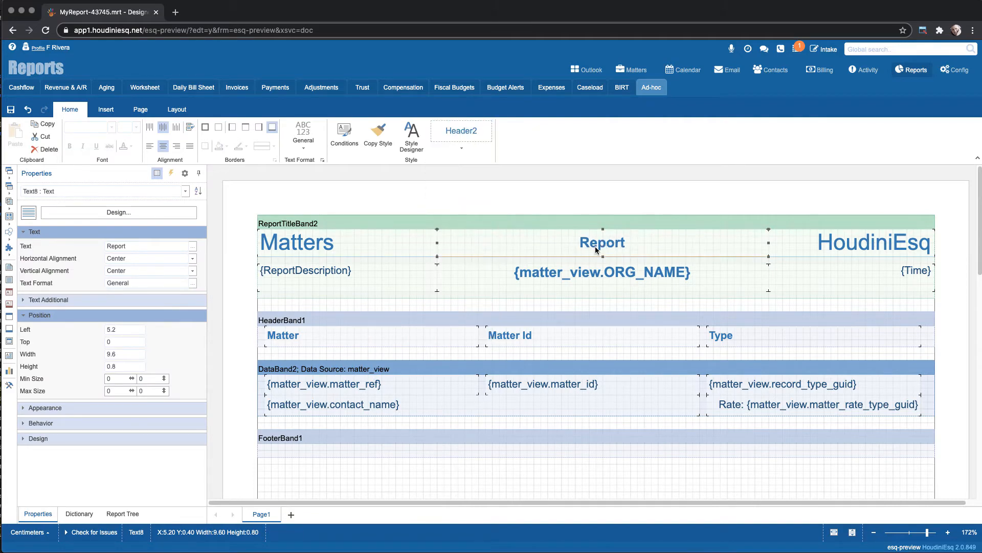
click(462, 149)
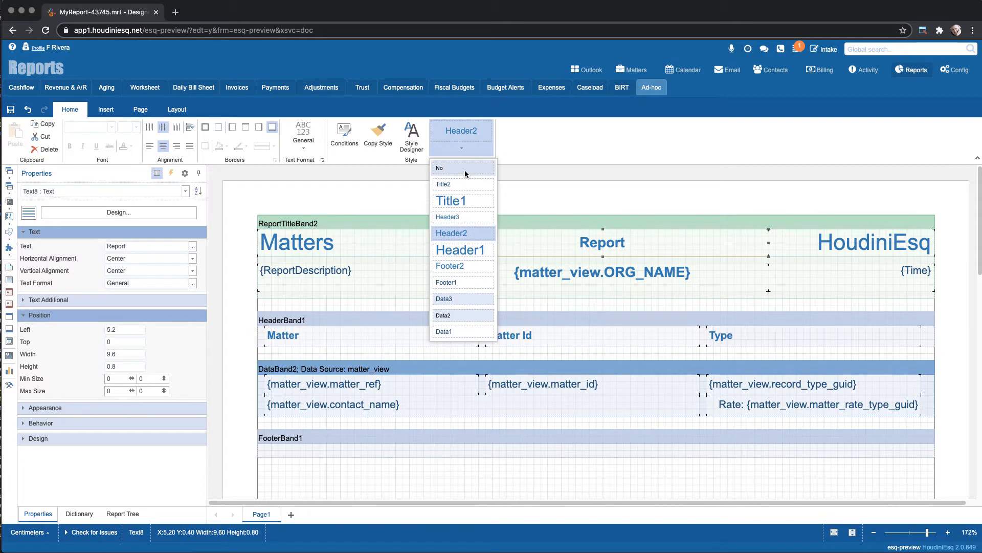
click(465, 200)
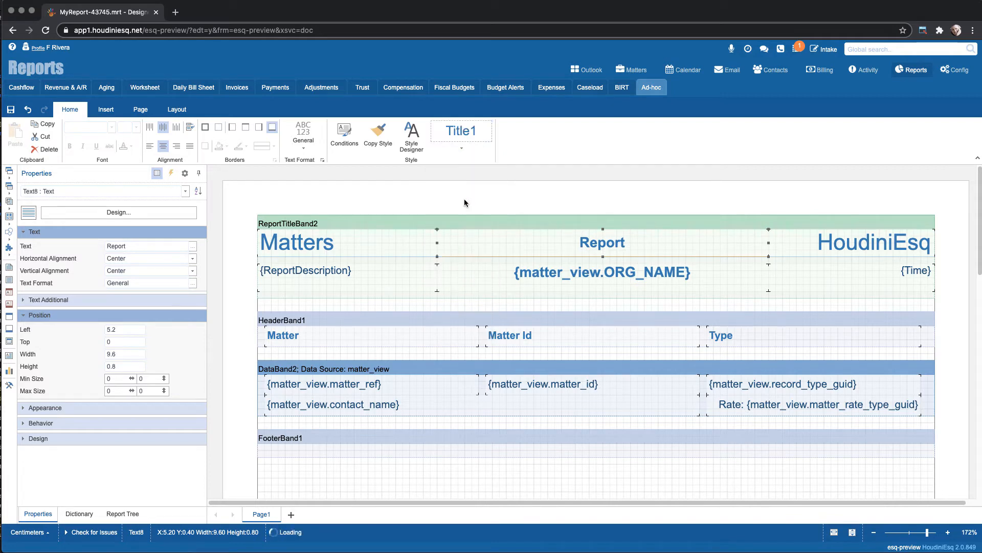
- Change the centre title text in the report title band to My Cool Report
double_click(573, 244)
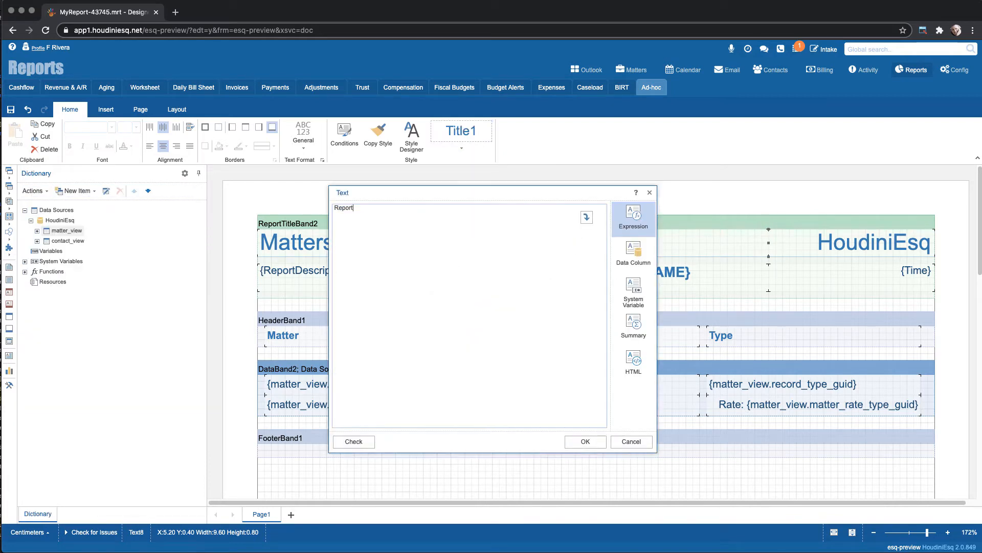
text(My Cool)
click(574, 442)
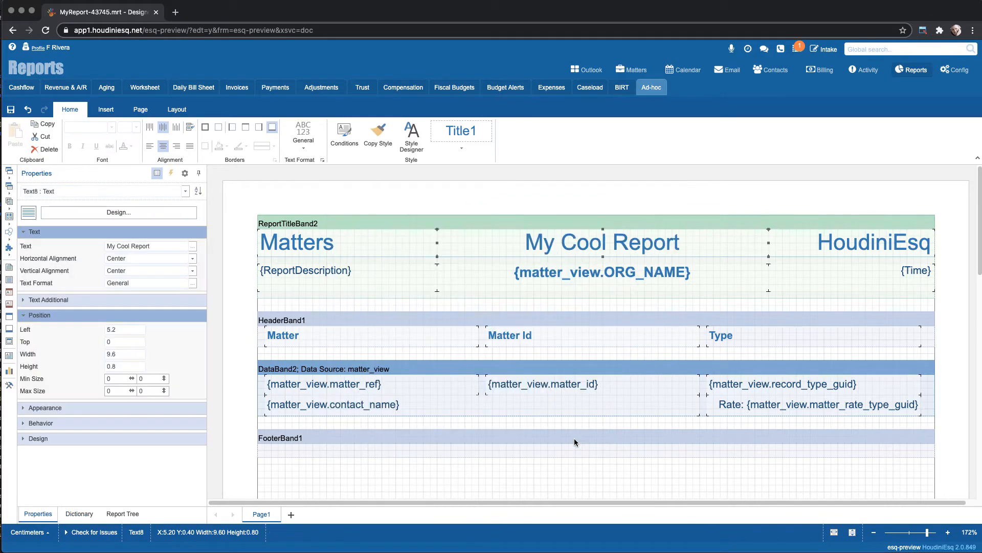
- Examine the HoudiniEsq title text and the fields of matter_view, including ORG_NAME and the custom fields
click(888, 244)
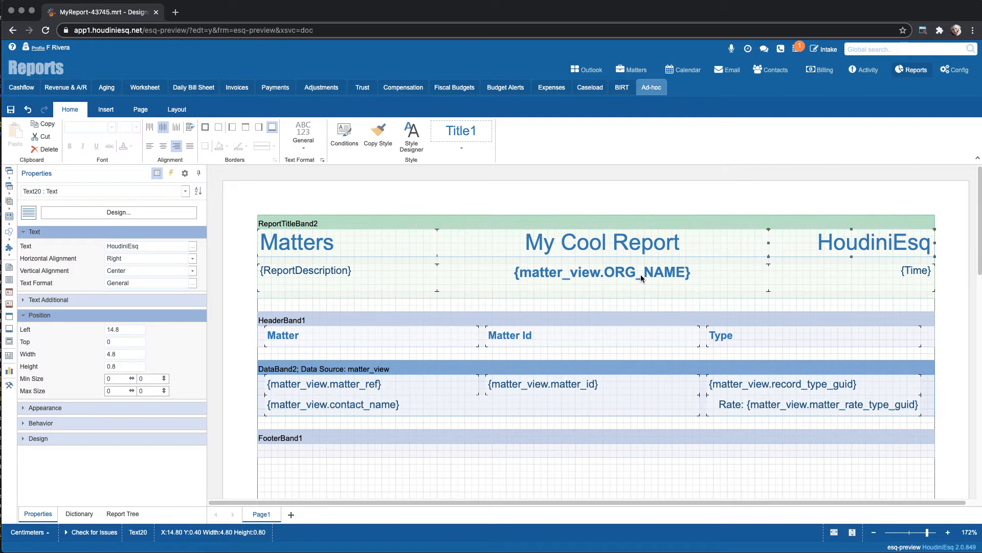
click(79, 513)
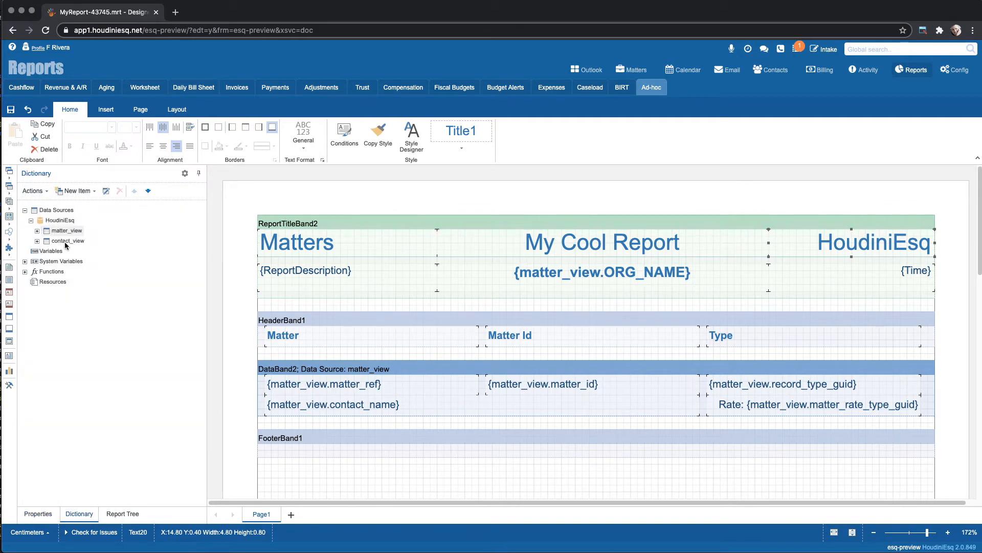
click(37, 231)
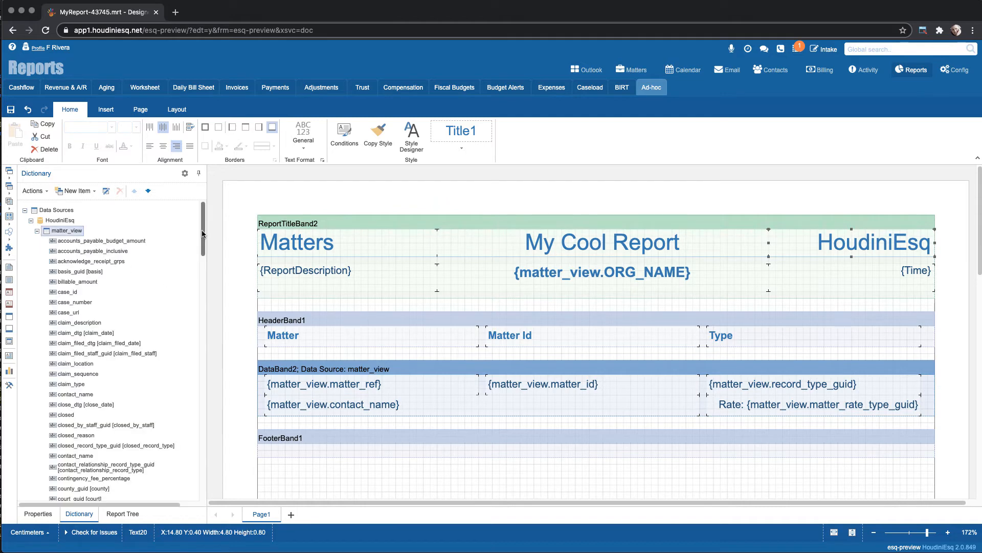
drag(203, 244, 215, 440)
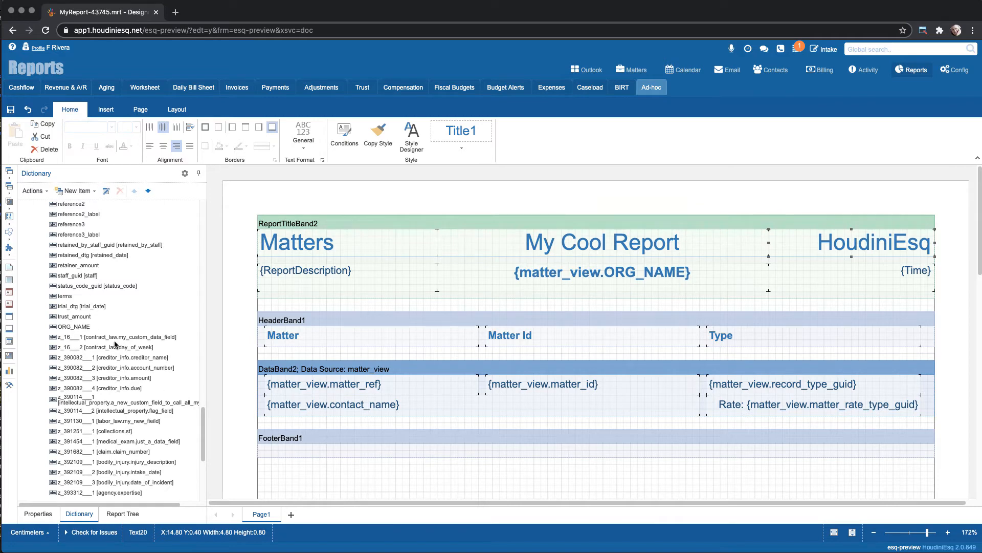
drag(203, 415, 208, 285)
click(37, 230)
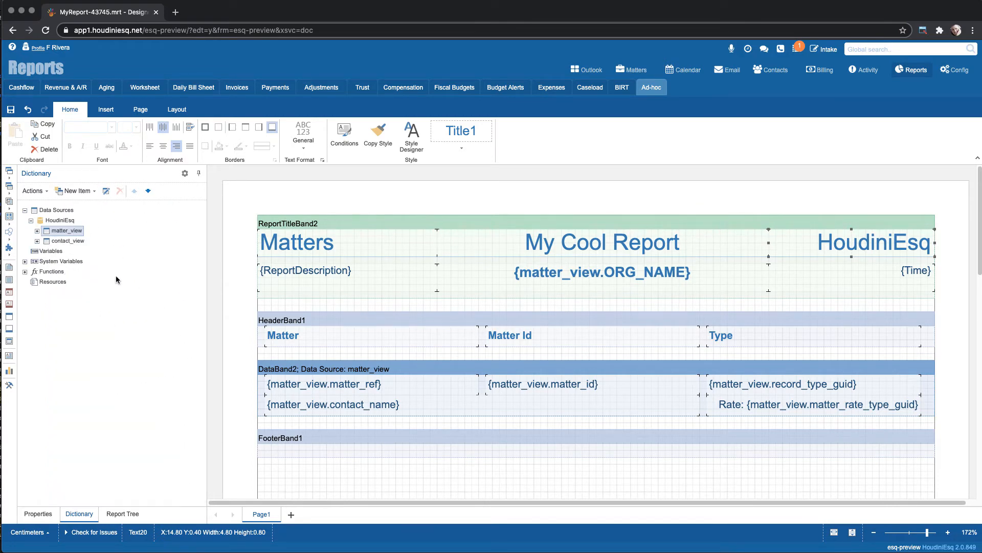
- Check the data source assigned to the data band and keep matter_view selected under HoudiniEsq
click(915, 271)
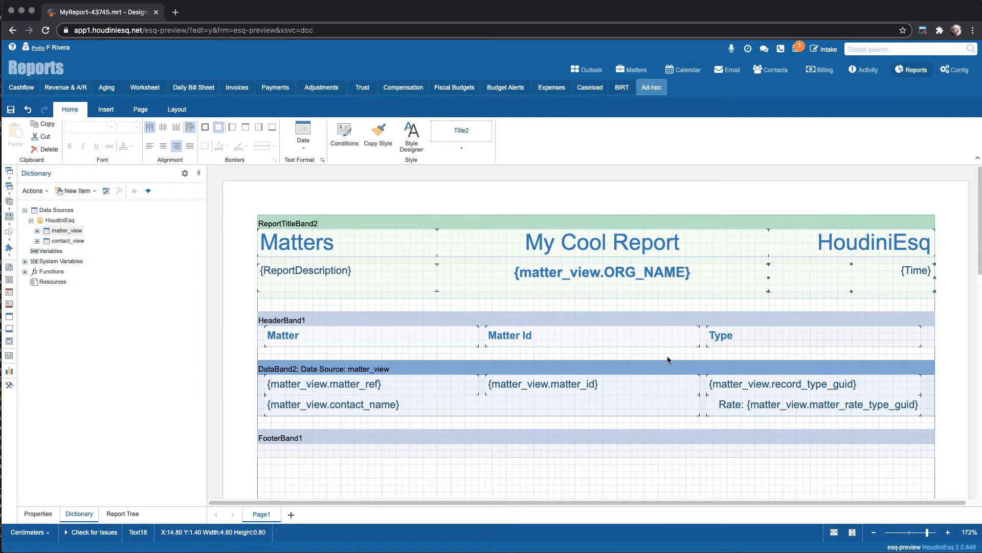
click(577, 371)
double_click(578, 371)
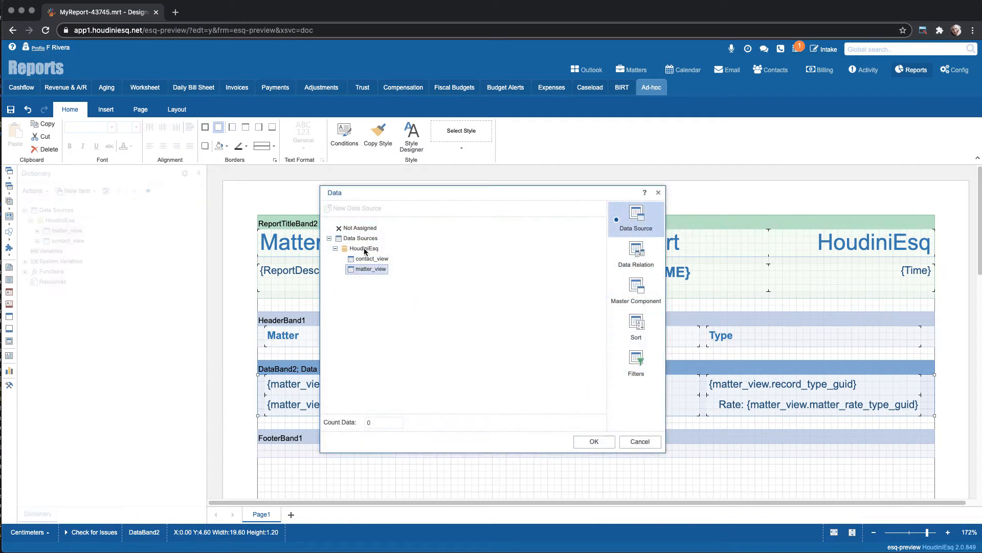
click(330, 239)
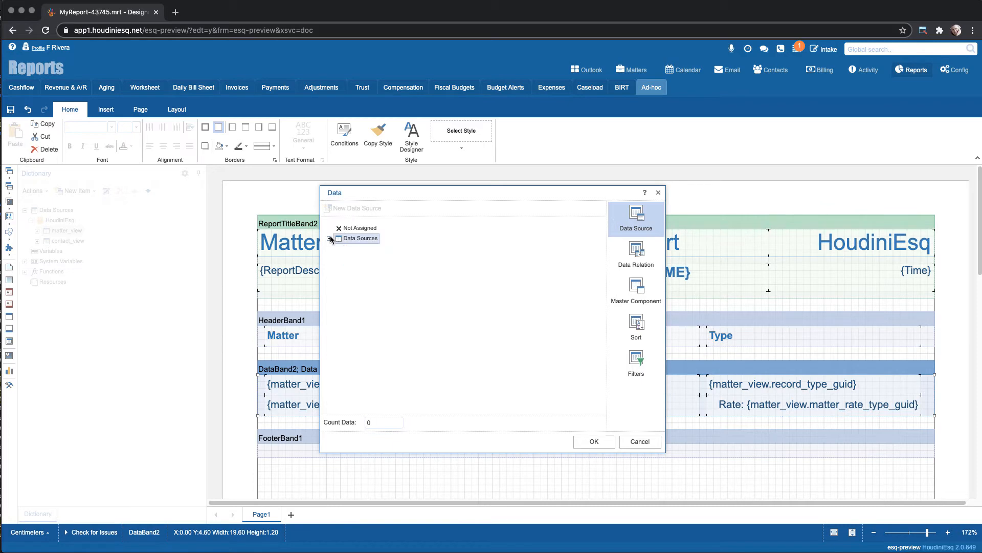
click(330, 239)
click(361, 249)
click(368, 270)
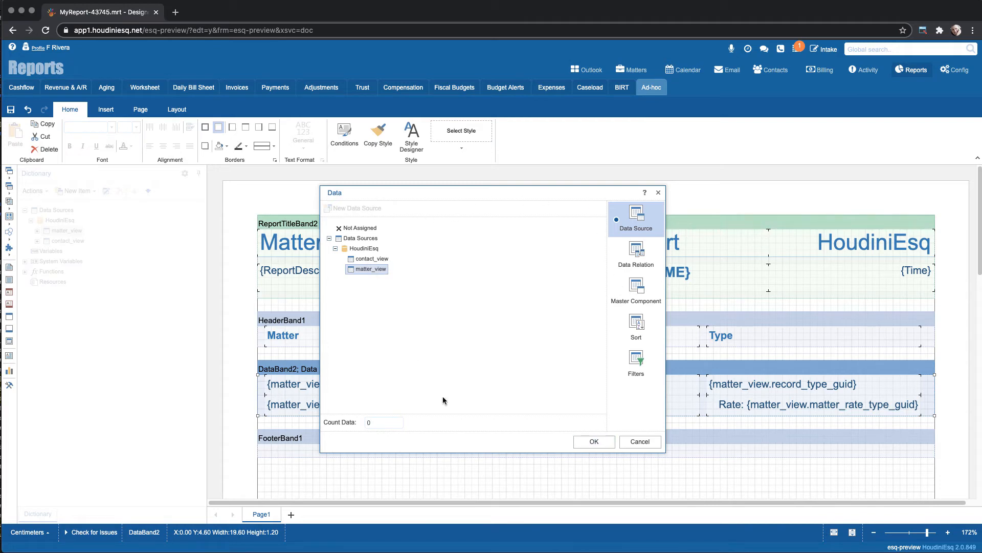
click(591, 444)
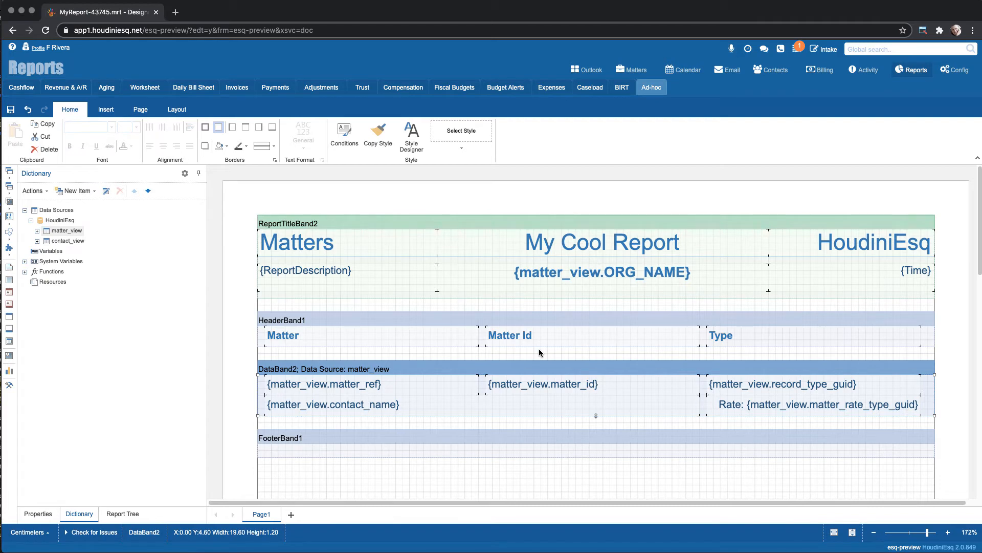
- Narrow the contact_name text box in the data band to 6.2 cm, aligned with the matter_ref box above
click(381, 406)
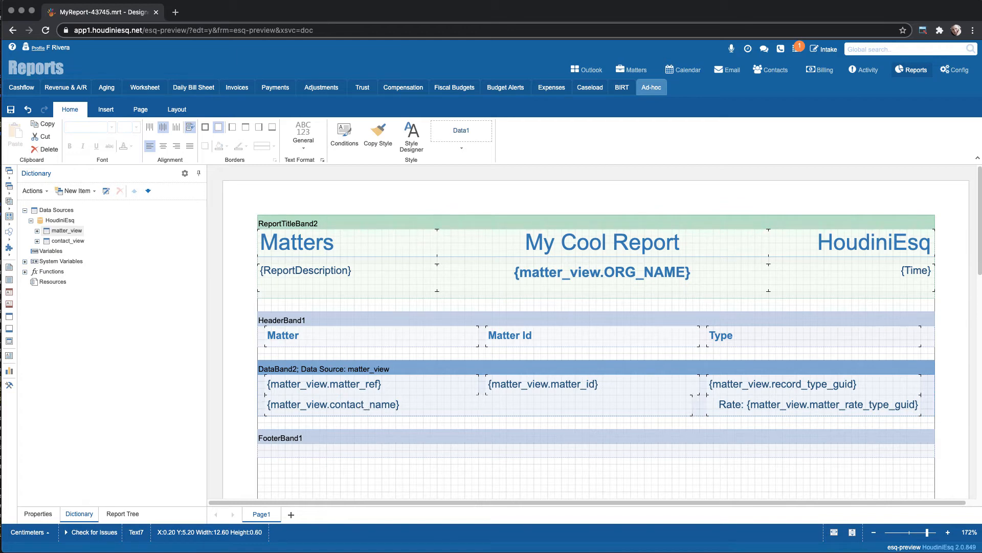
drag(692, 404, 498, 404)
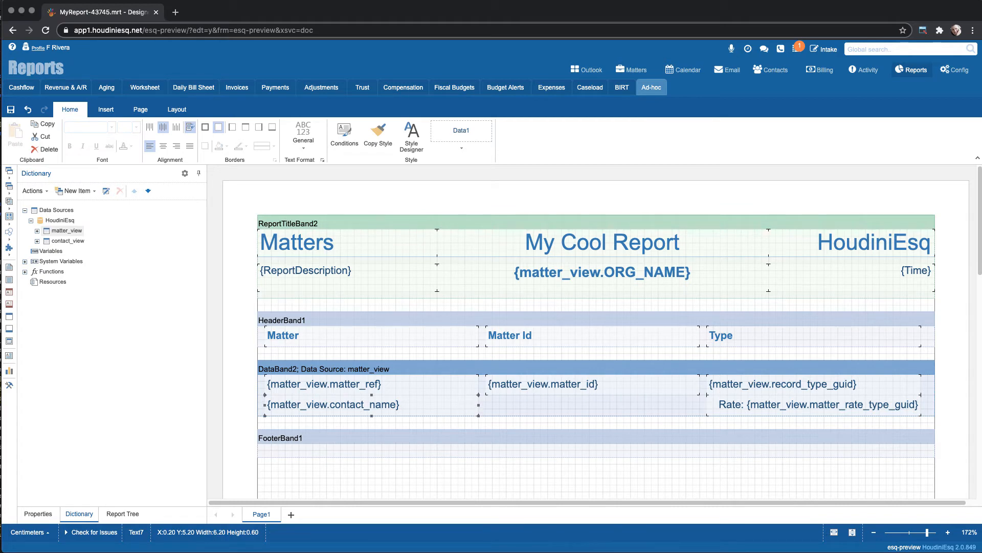
click(566, 410)
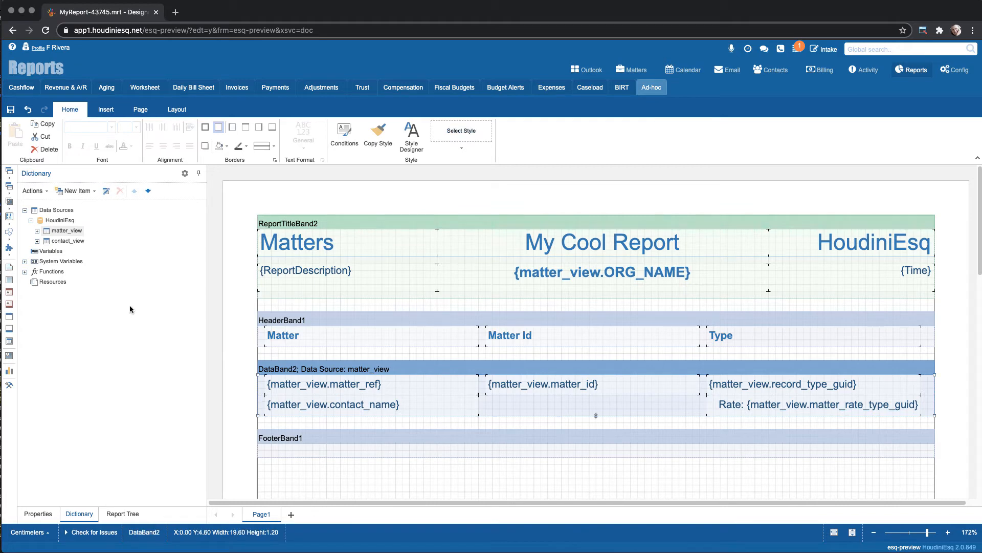
- Examine the fields available in the contact_view data source
click(37, 241)
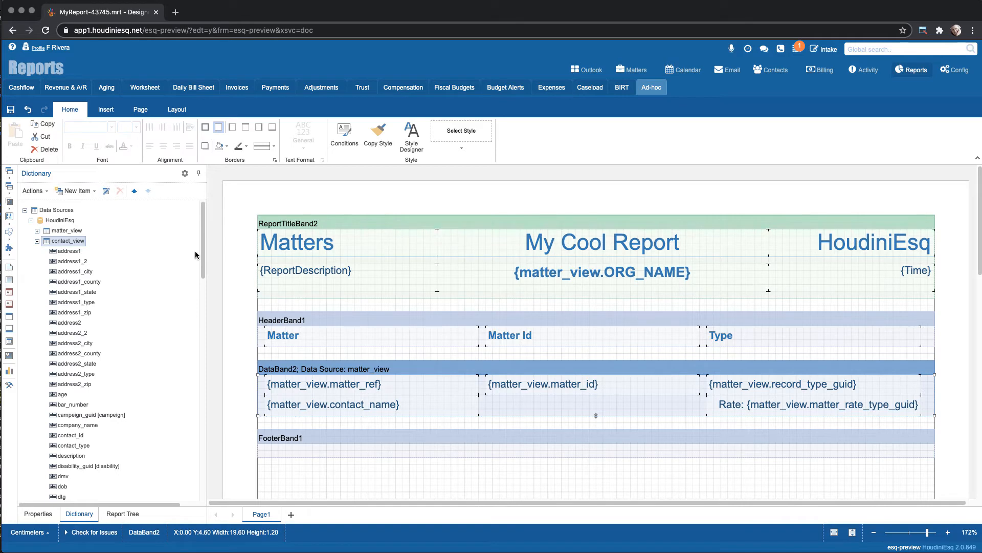
scroll(204, 253, down, 10)
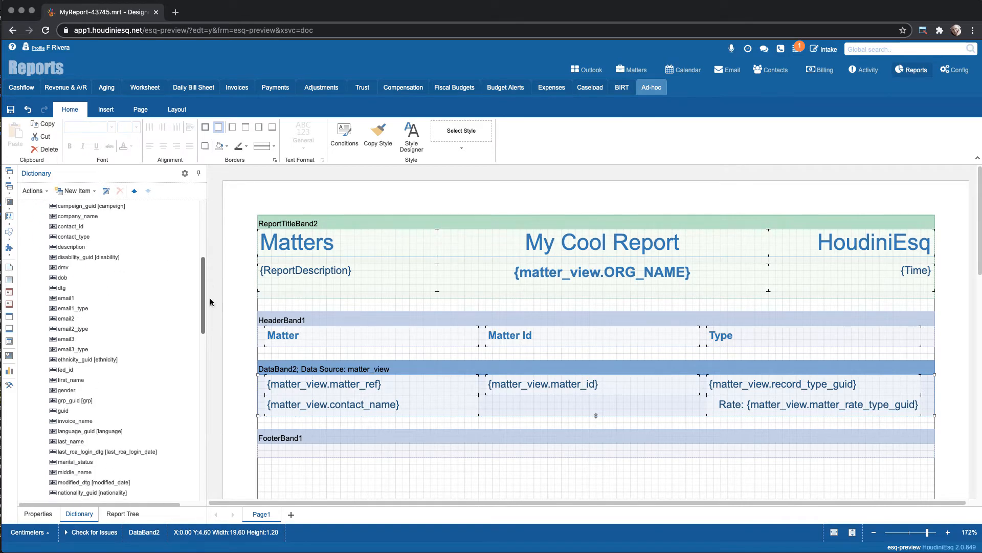
drag(209, 297, 218, 247)
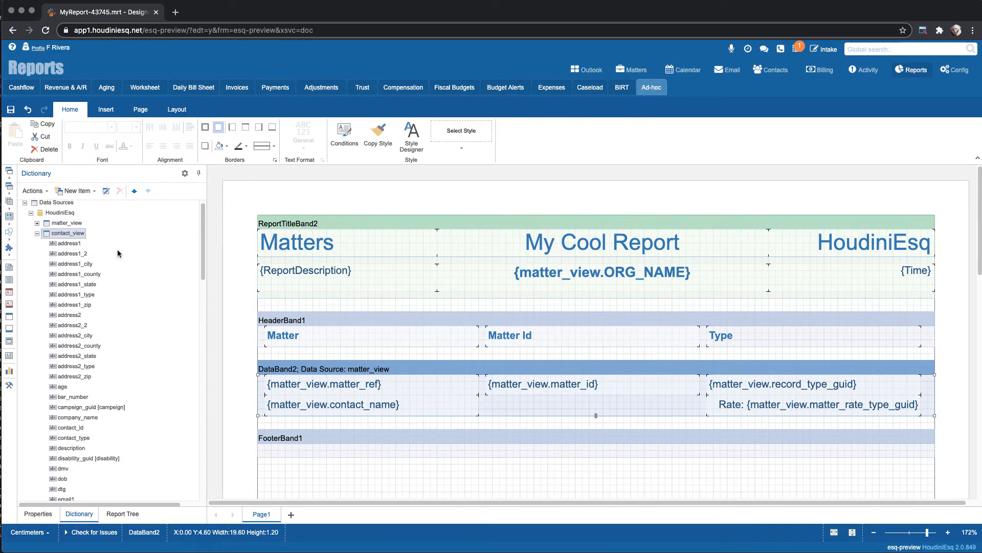
- Add the max_budget_amount field from matter_view to the data band beneath matter_id, fitted to the column at 6.2 cm wide
click(38, 224)
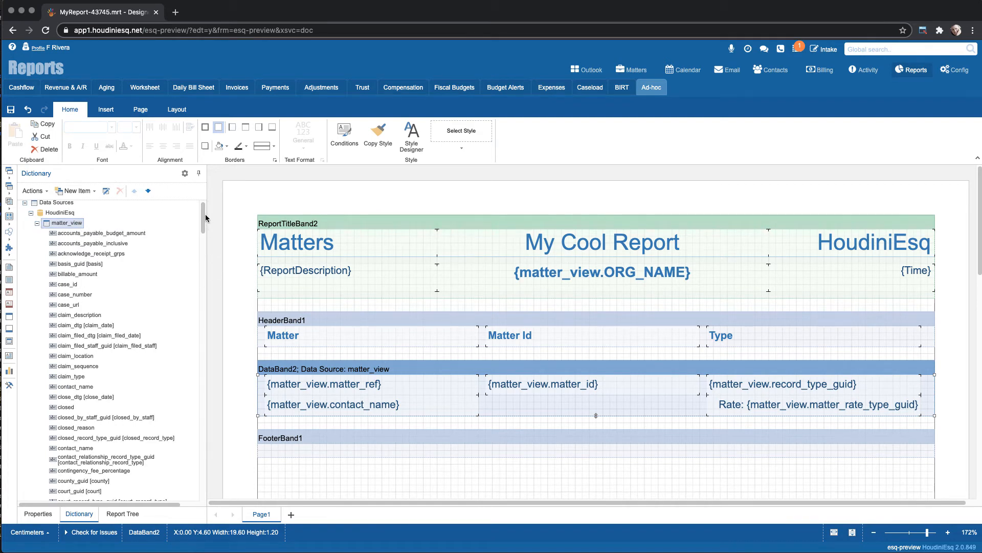
drag(206, 218, 214, 291)
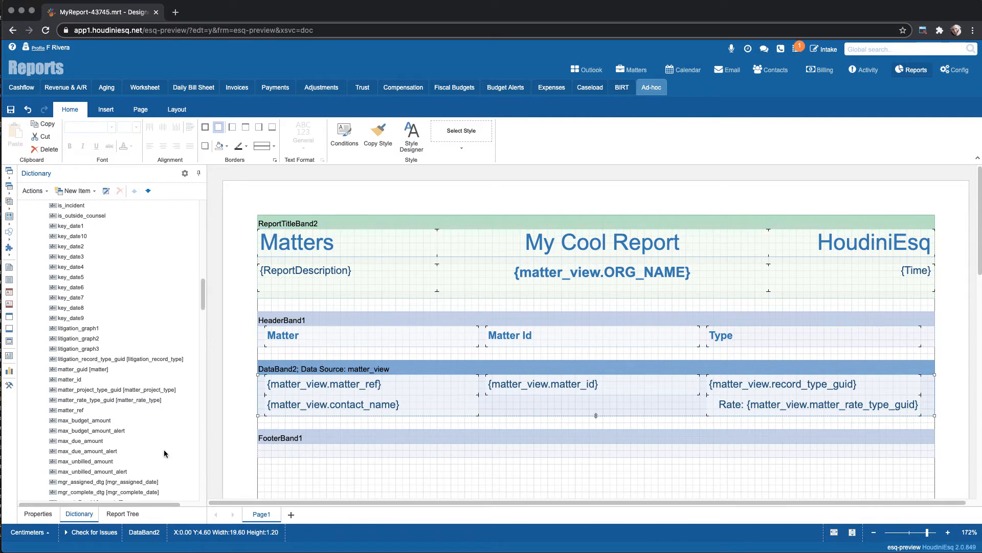
drag(203, 300, 203, 309)
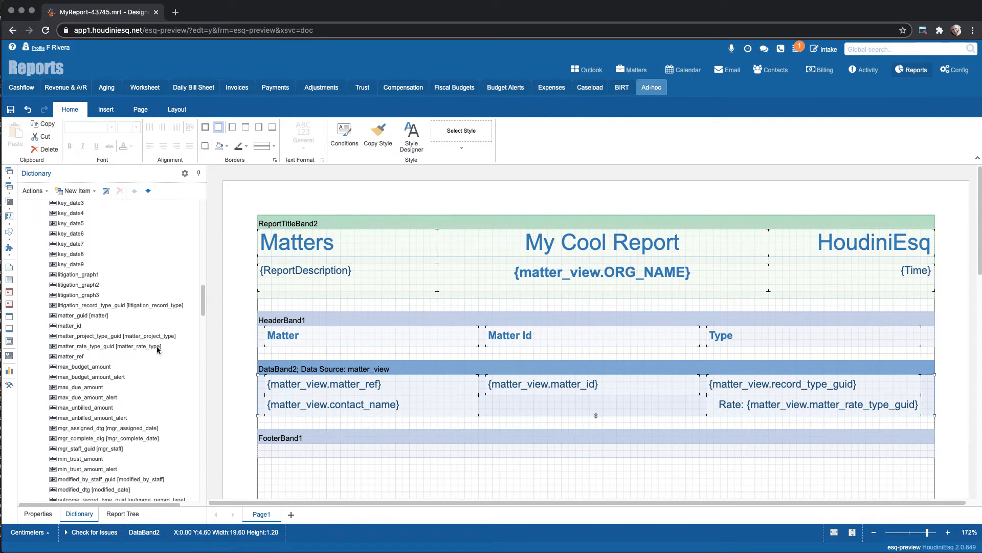
drag(85, 367, 507, 413)
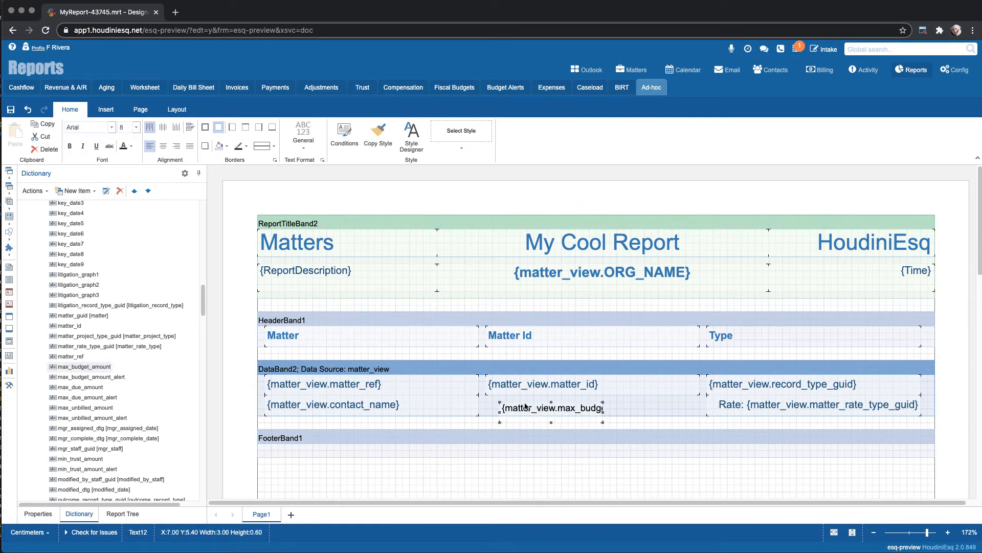
drag(525, 407, 512, 402)
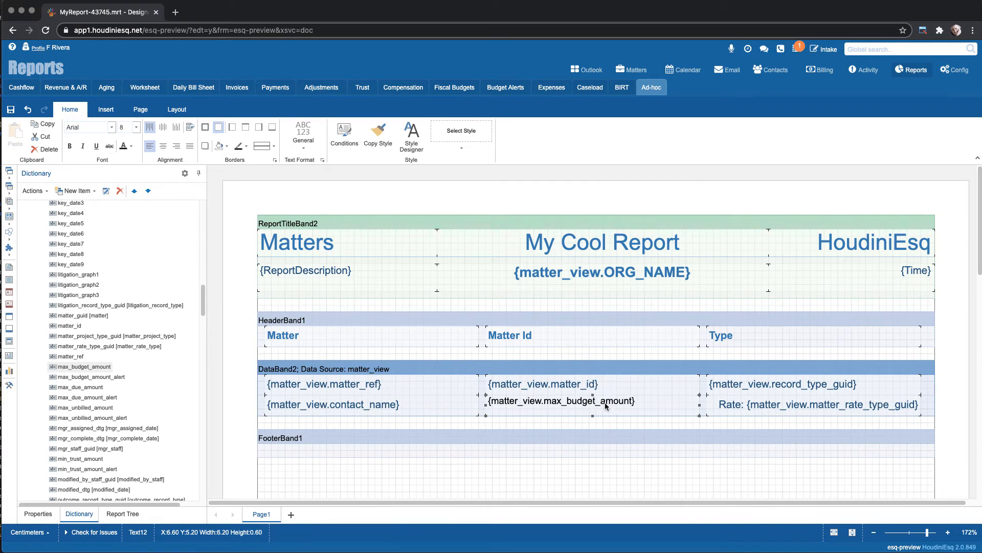
- Insert the label "Budget" in front of the matter_view.max_budget_amount expression in the data band
double_click(605, 405)
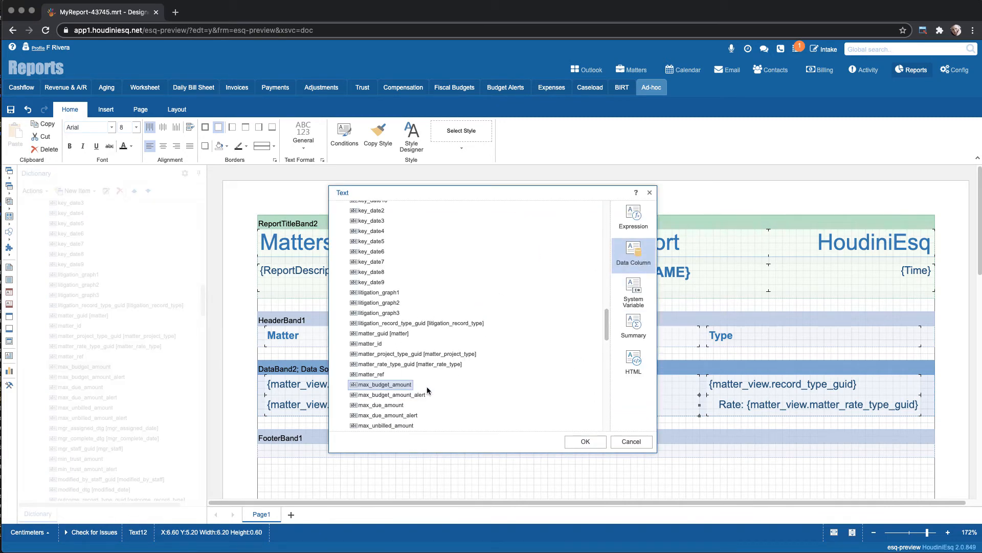
click(402, 407)
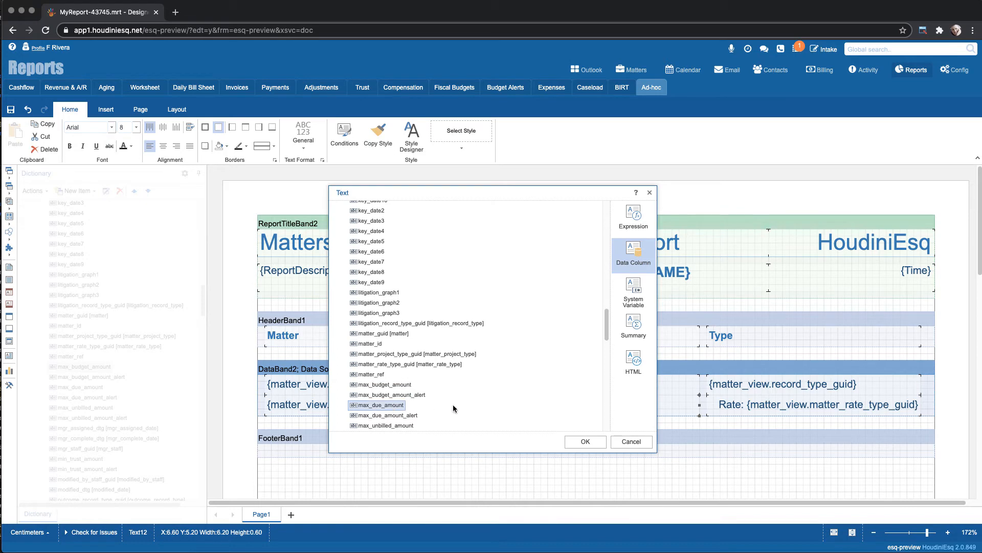
click(388, 384)
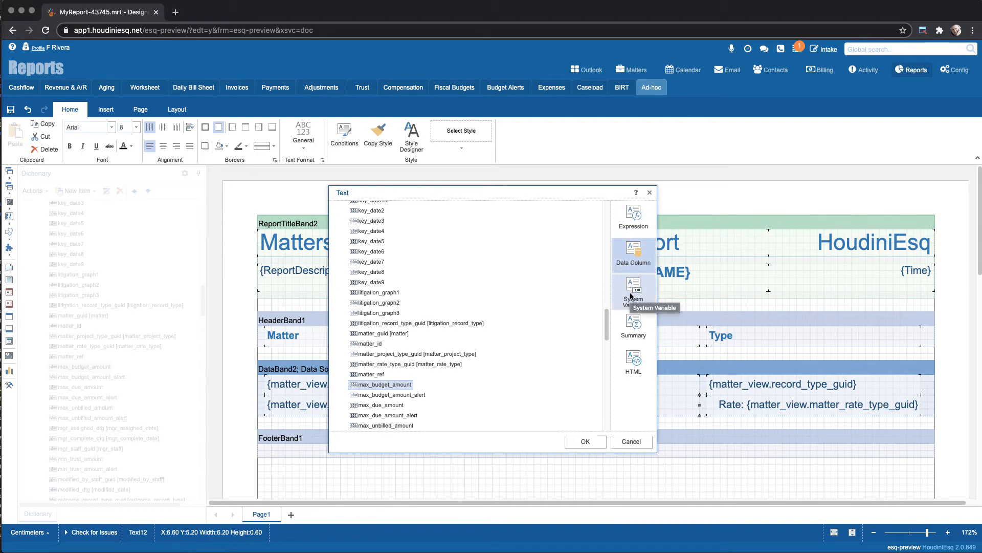
click(633, 218)
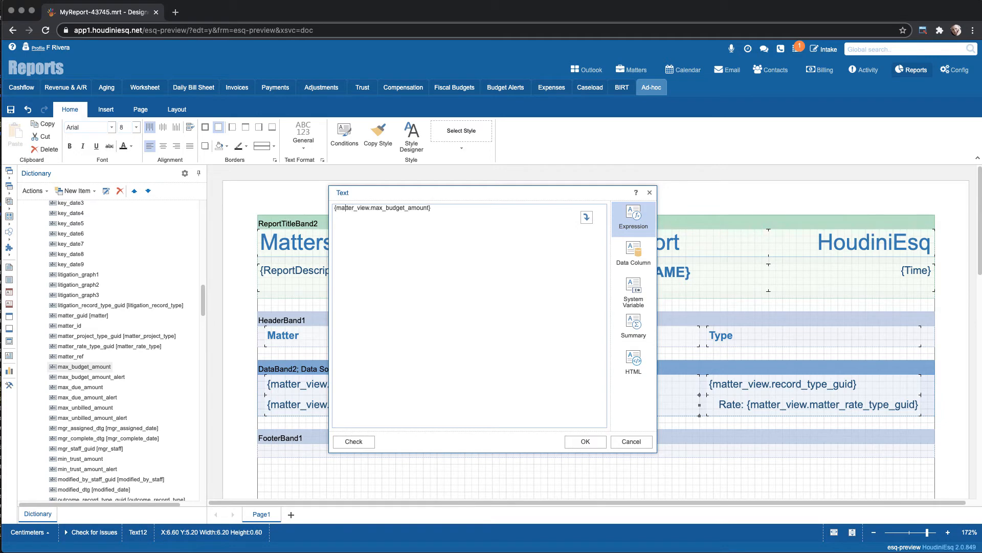
text(Budget)
click(585, 441)
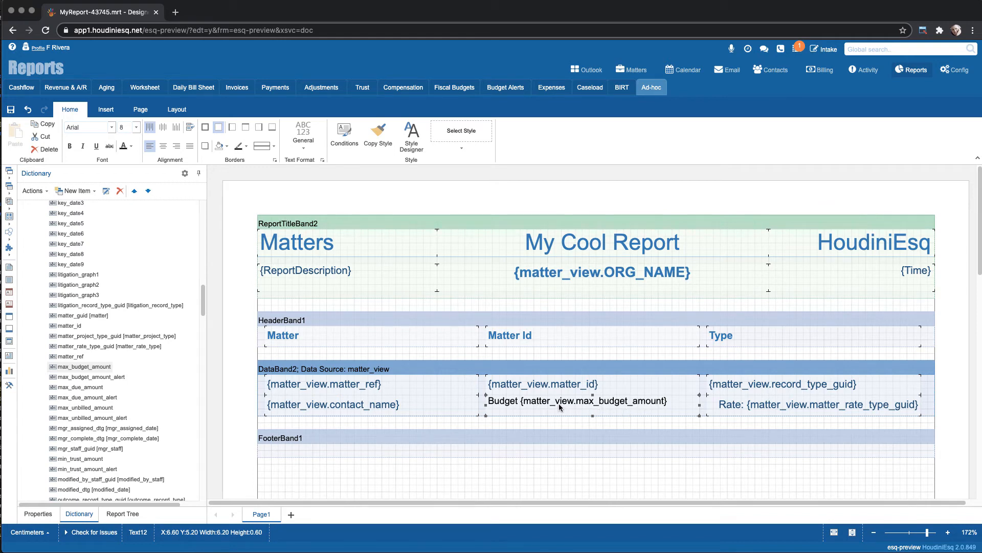
- Apply the Data1 style to the budget text box and compare it with the matter_id box and the Matter Id header
click(461, 137)
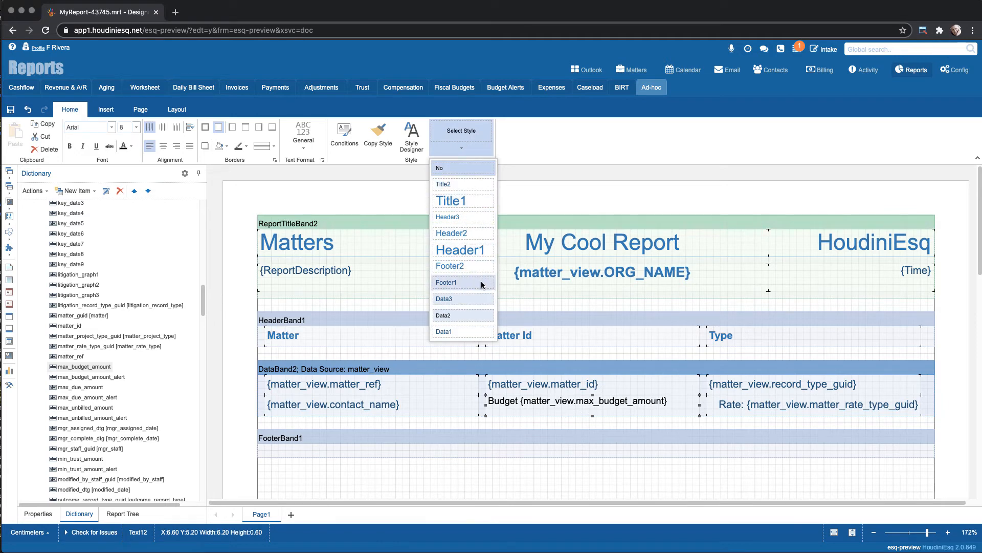
click(470, 331)
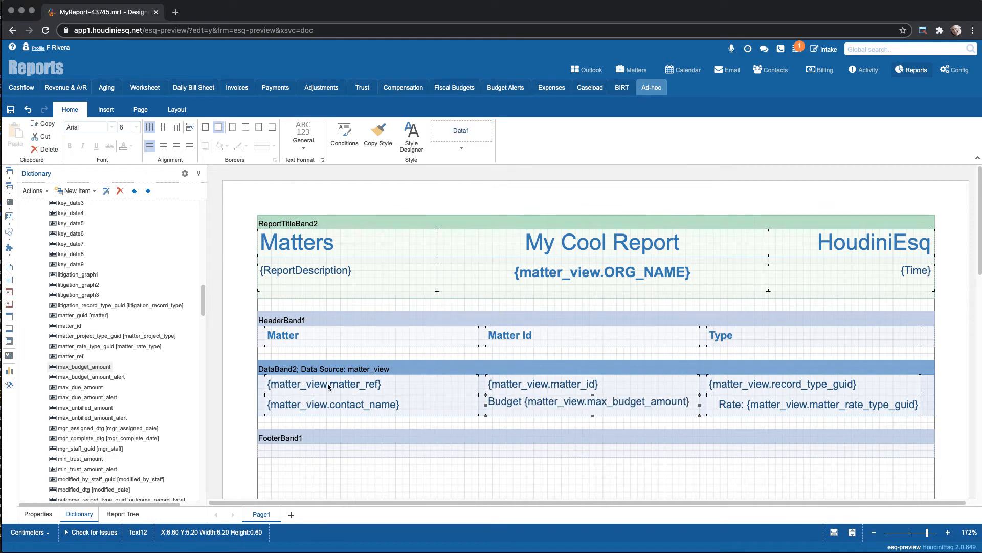
click(520, 385)
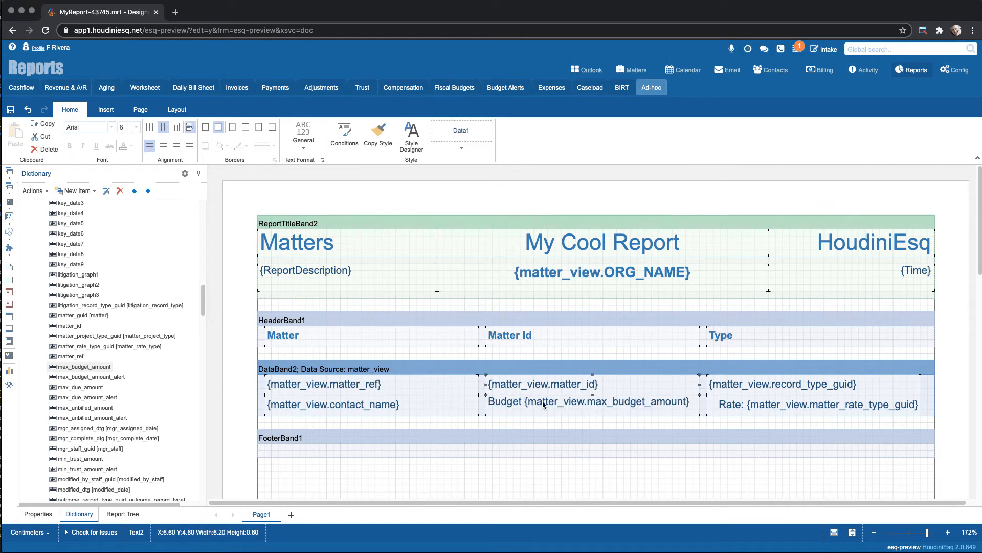
click(566, 408)
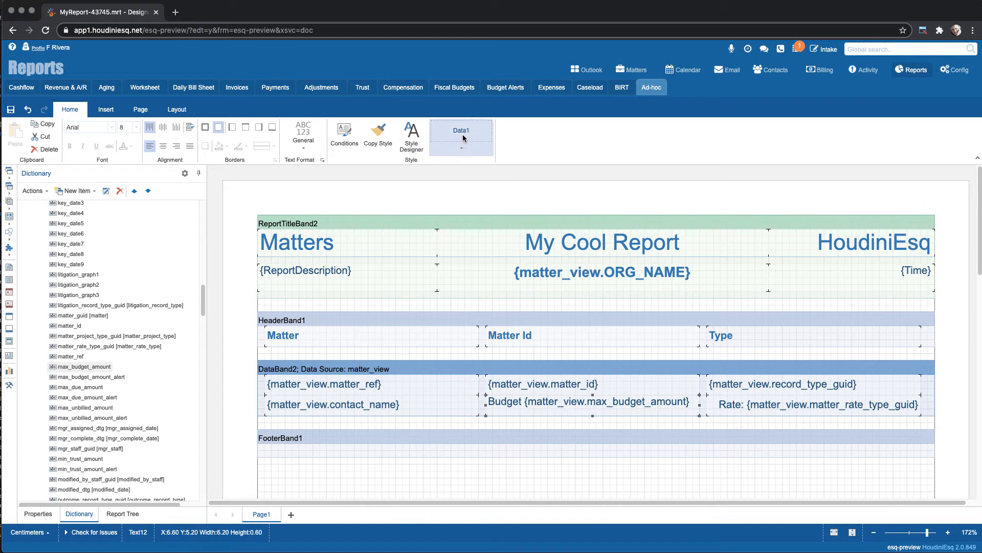
click(512, 338)
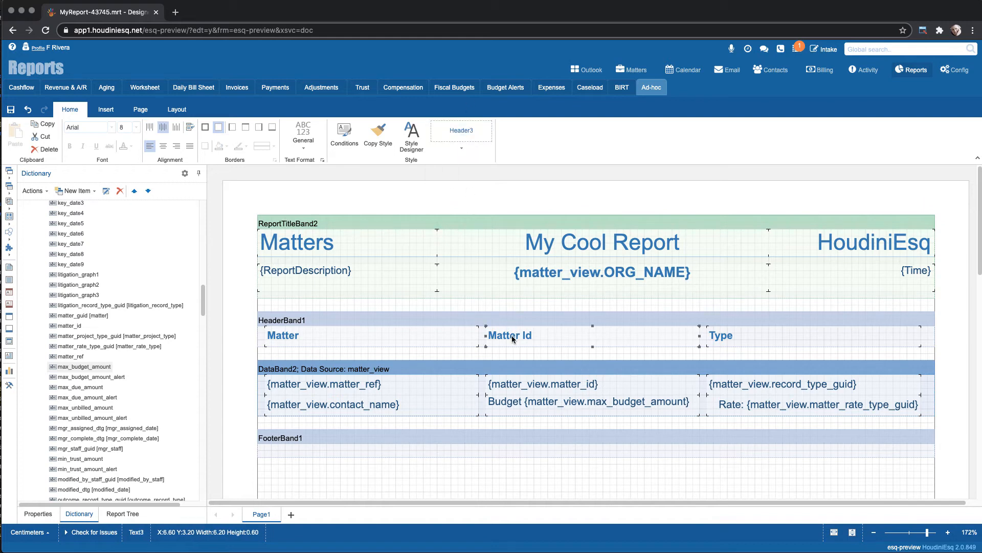
click(573, 388)
click(519, 404)
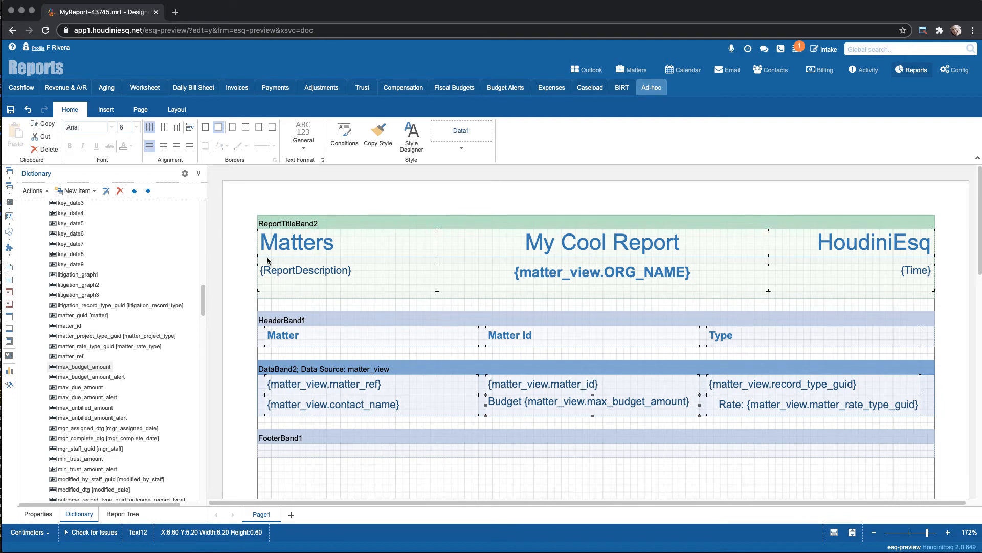
- Save the report design and preview the ad-hoc report with the budget line
click(10, 109)
click(653, 89)
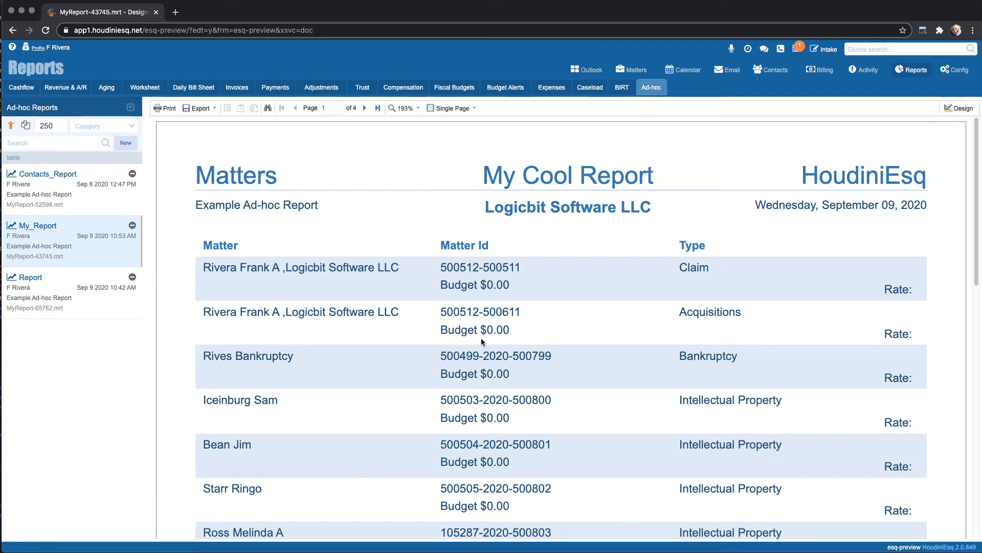
- Reopen the report design and add a data band filter on the contact_name column of matter_view
click(958, 108)
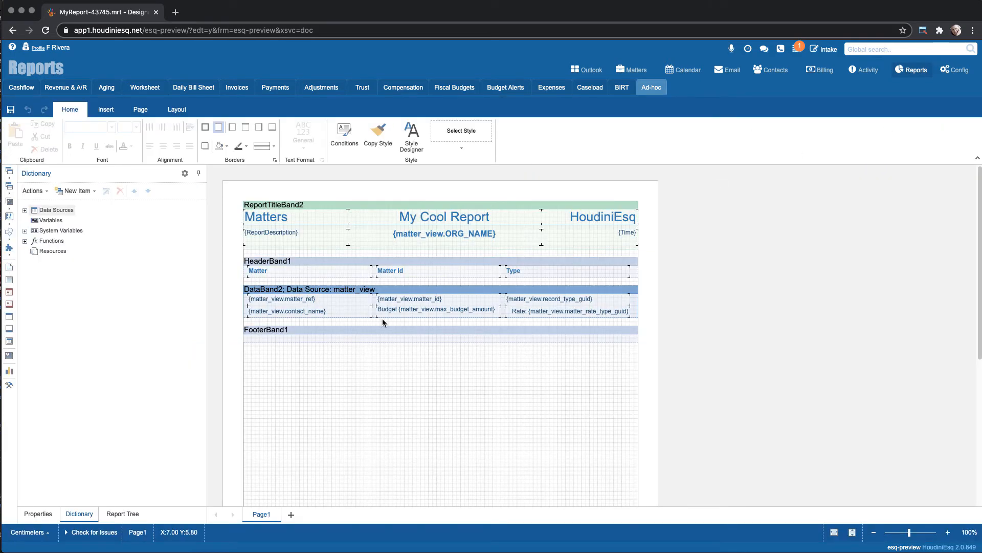
click(852, 533)
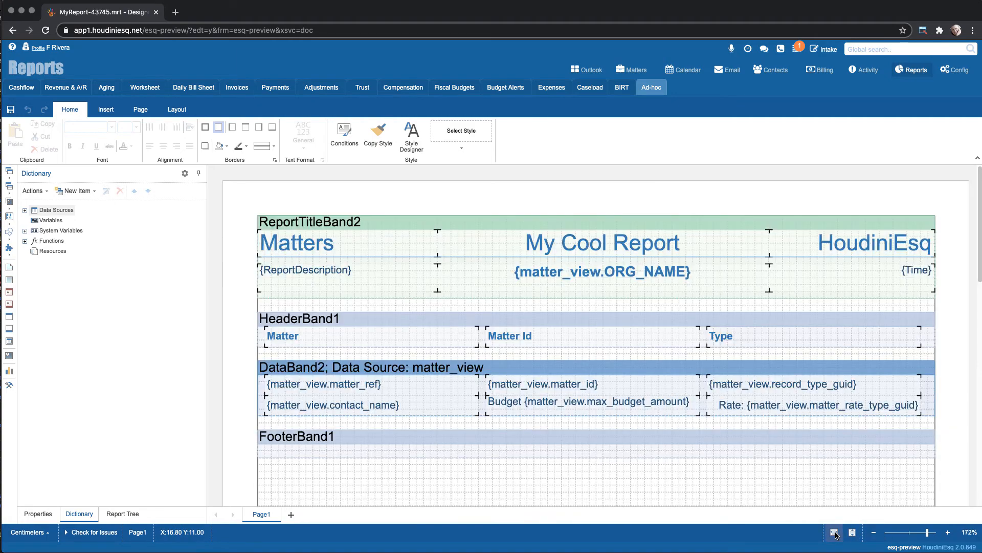
double_click(591, 371)
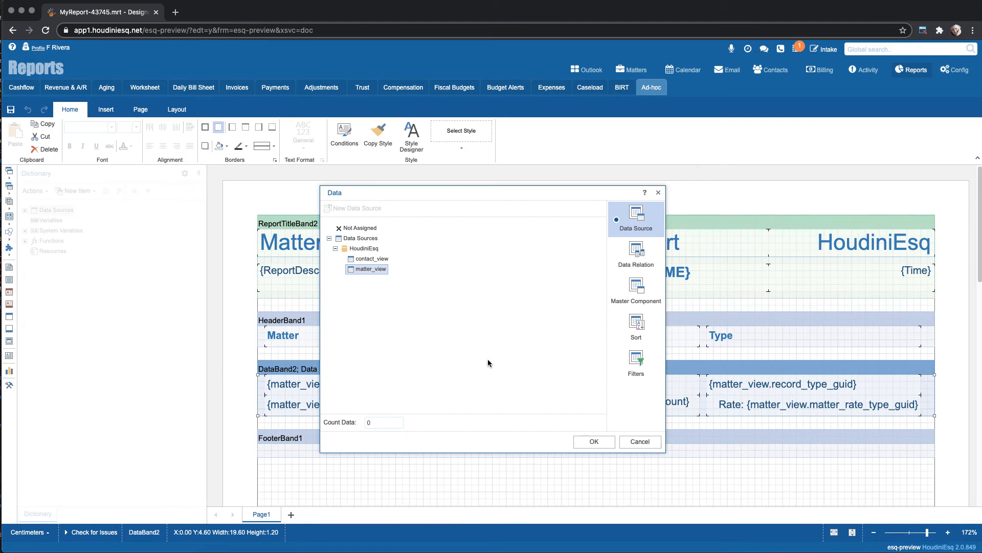
click(636, 363)
click(352, 207)
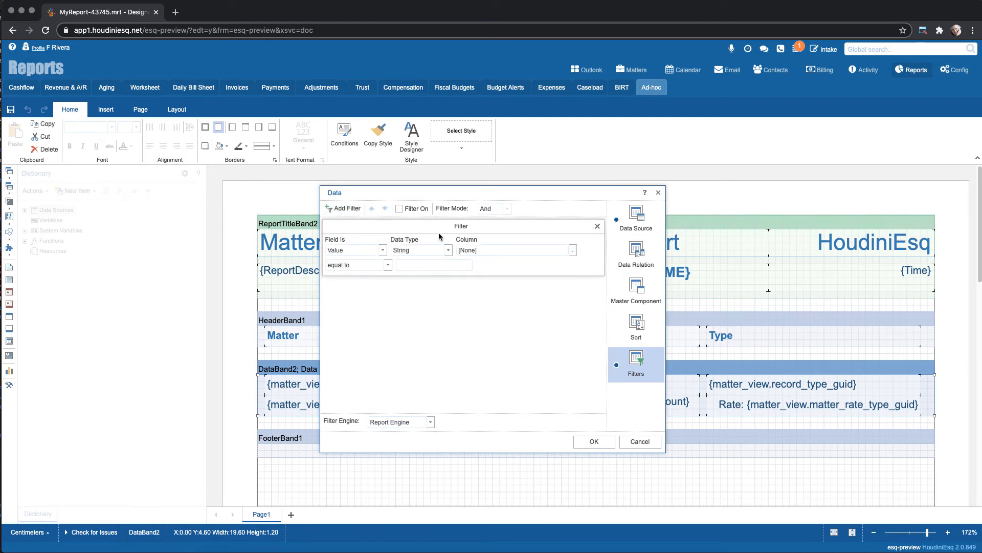
click(572, 250)
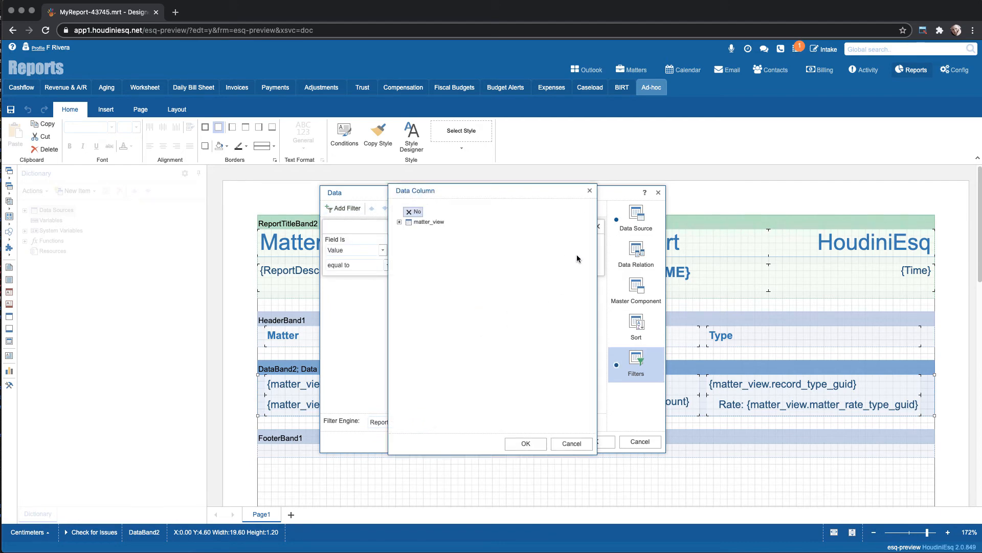
click(399, 223)
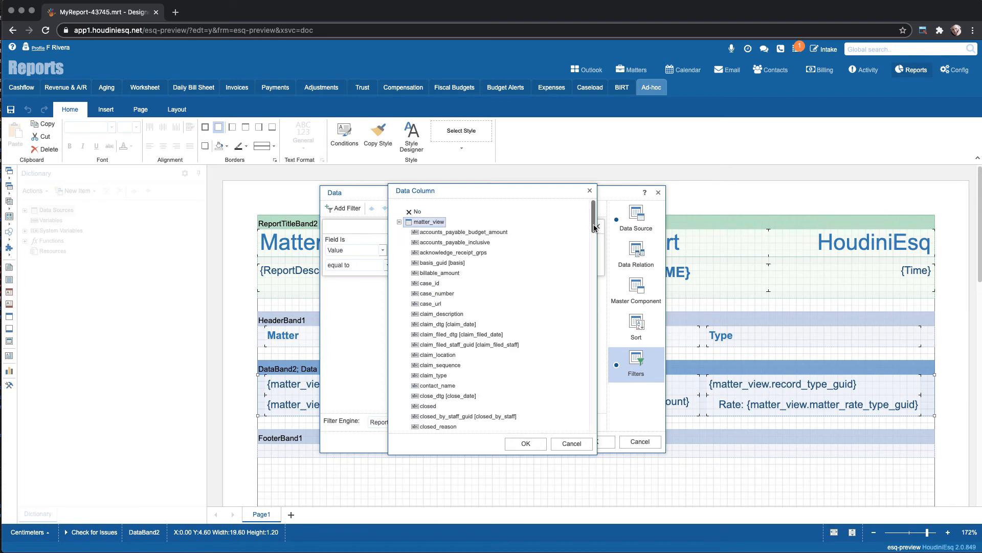
mouse_move(595, 235)
mouse_down()
mouse_move(600, 268)
mouse_move(599, 247)
mouse_up()
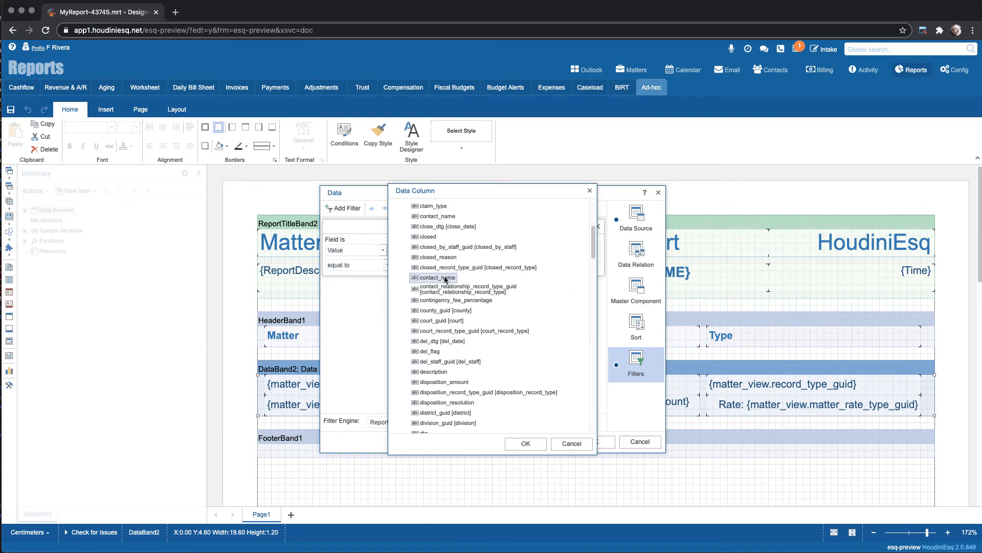
click(525, 442)
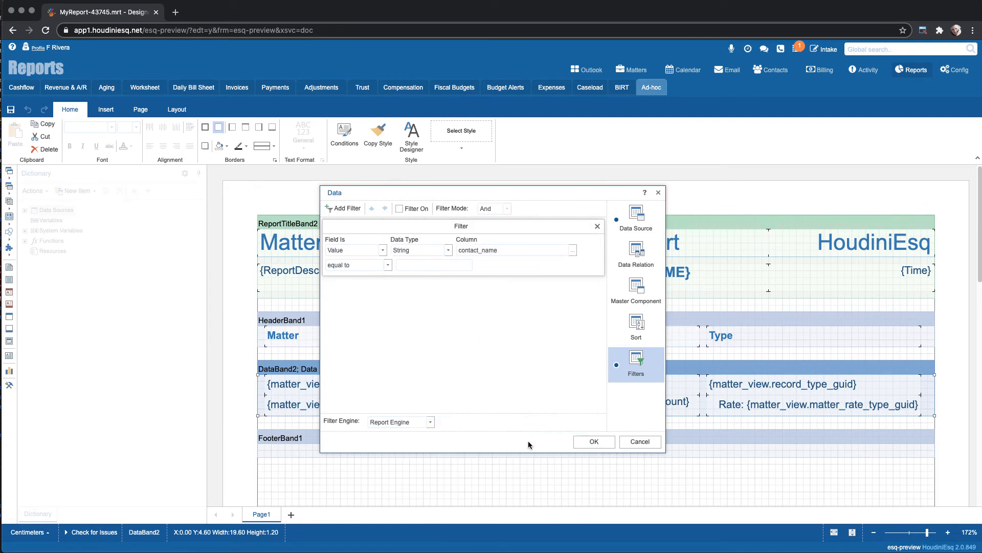
- Set the filter condition to containing, enter the client's surname as its value, and apply the filter
click(387, 265)
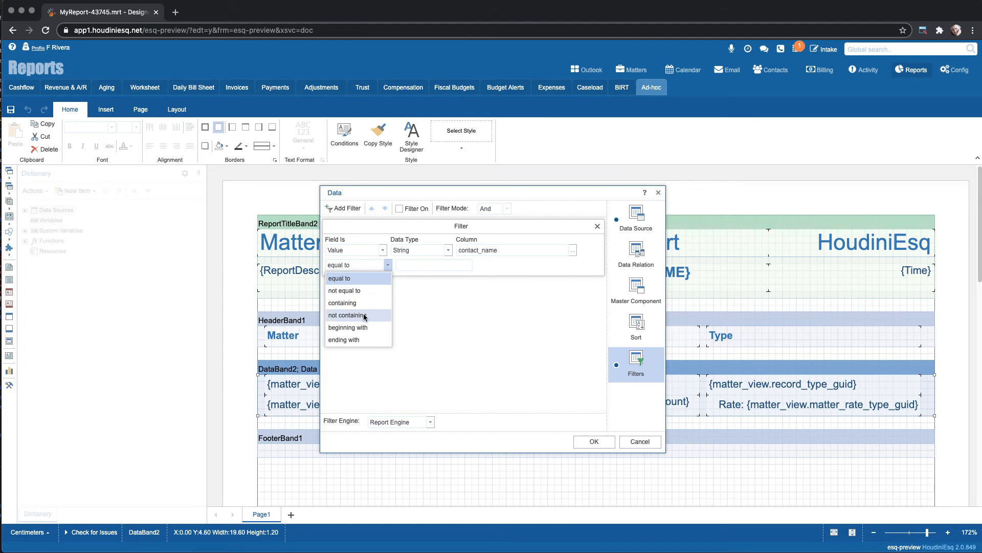
click(343, 303)
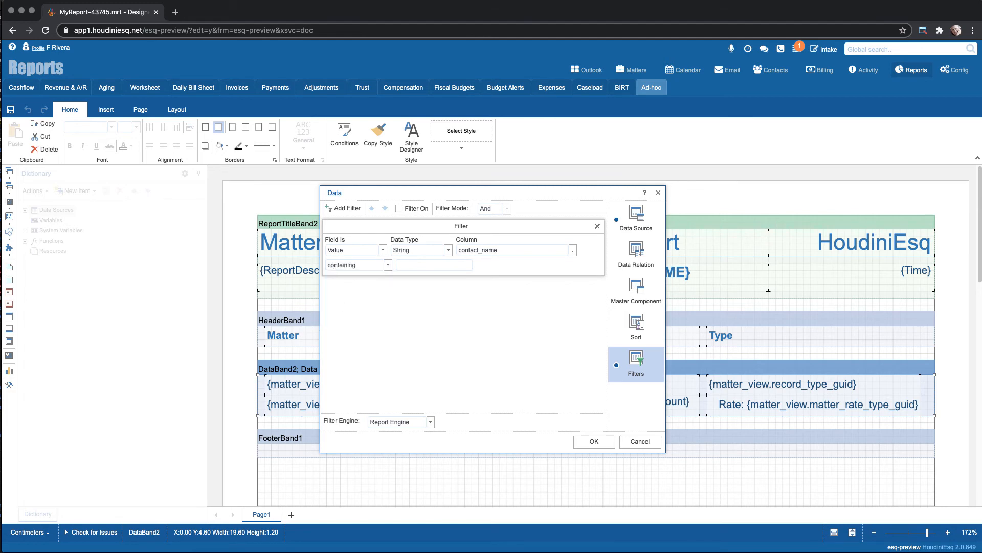
click(425, 265)
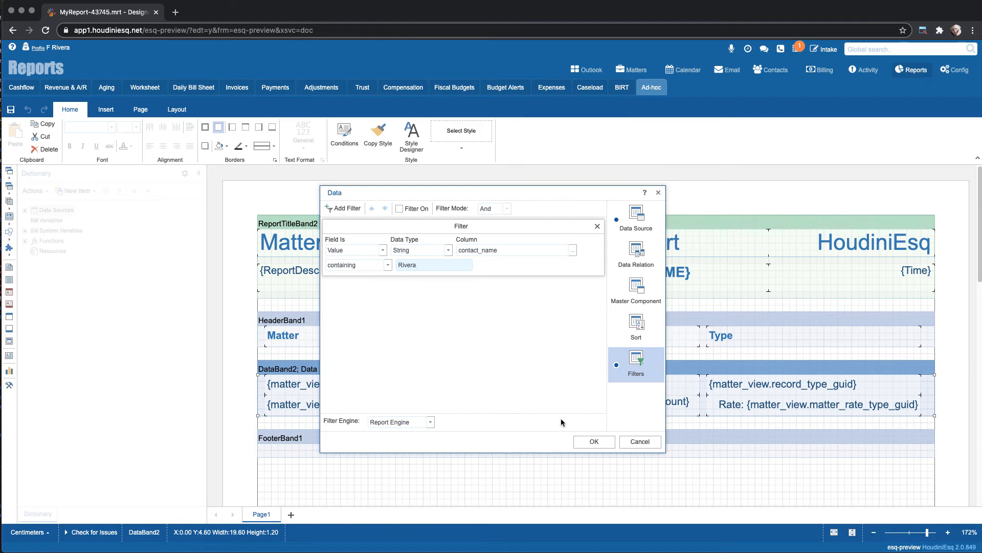
click(593, 441)
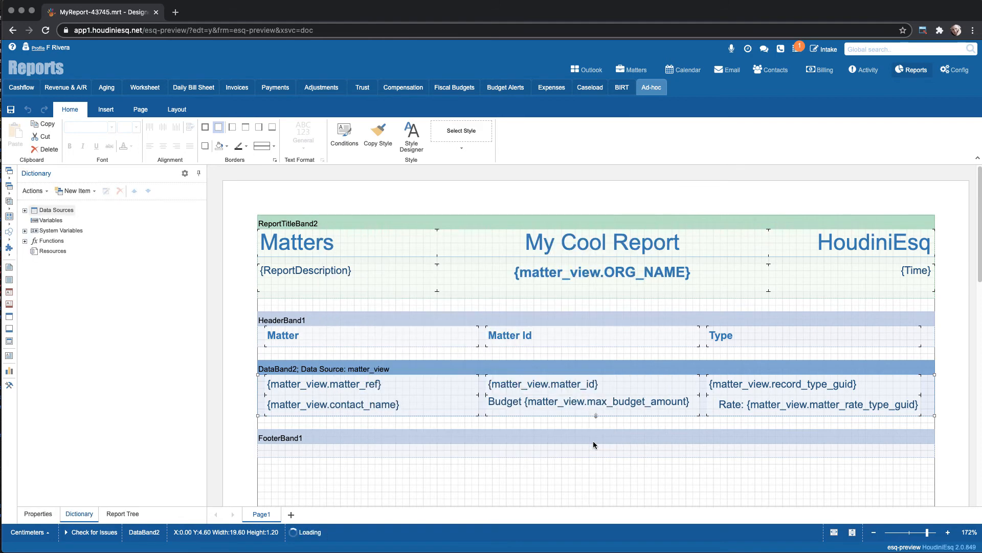
- Save the filtered report and preview its output in the ad-hoc reports
click(10, 109)
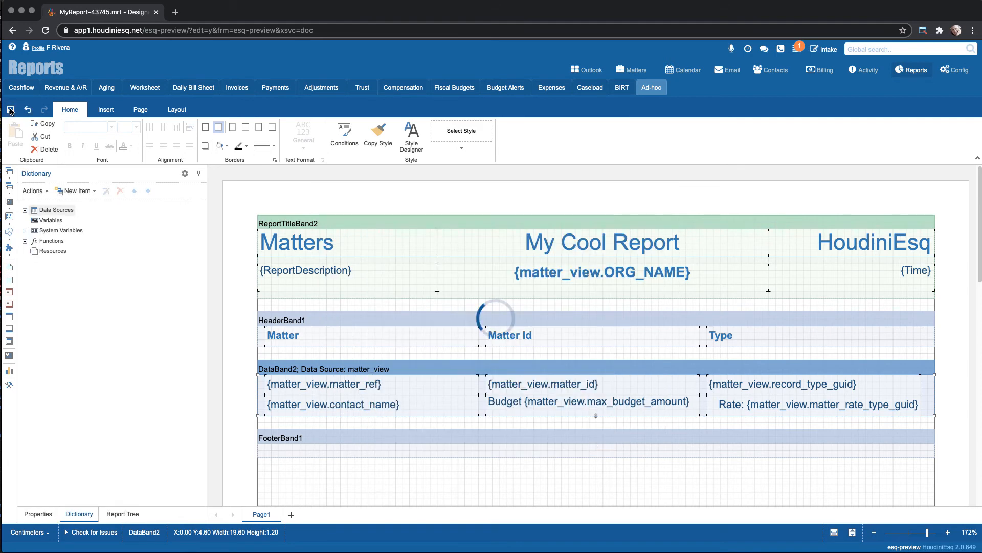
click(653, 88)
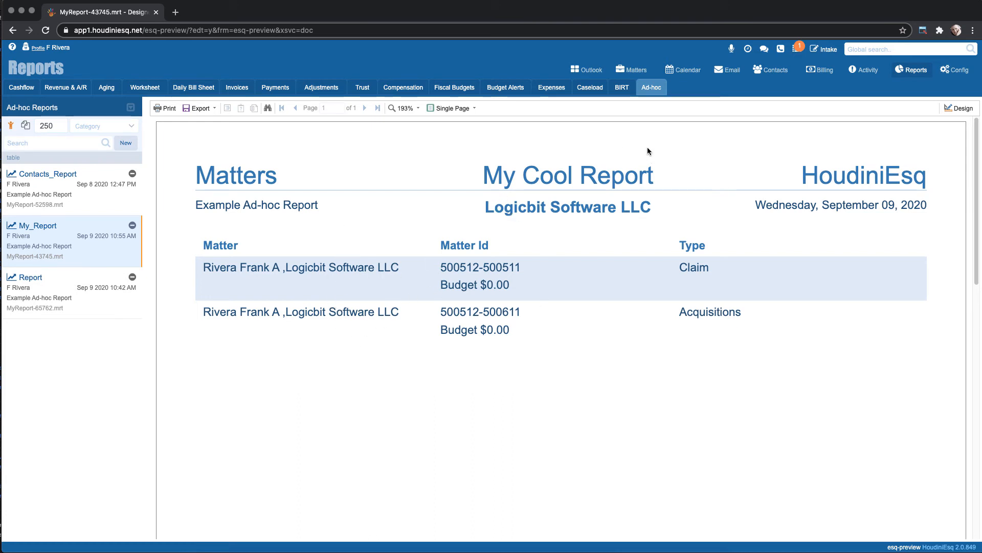
- Open the Civil Action matter classified as Affirmative Defense from the Matters caseload list
click(637, 70)
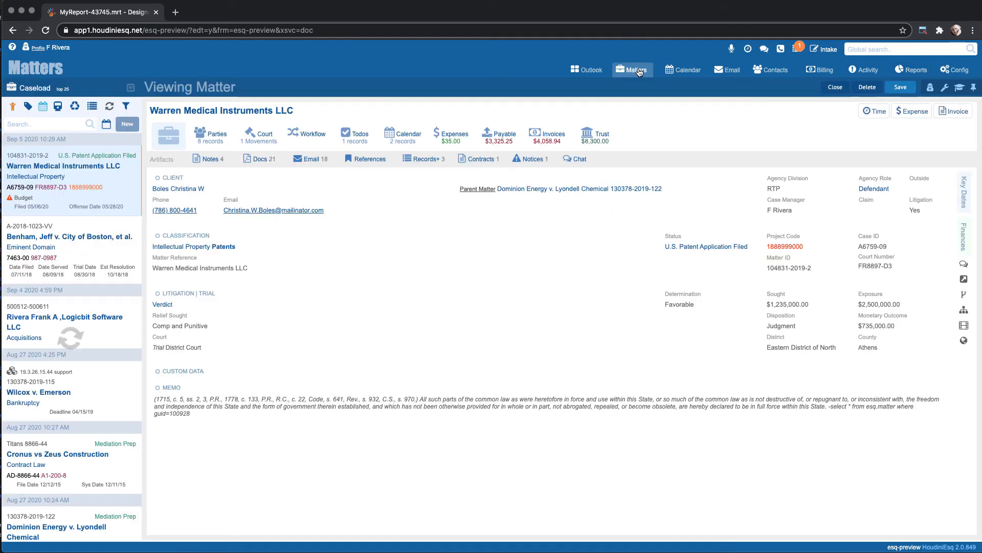
scroll(98, 327, down, 2)
scroll(98, 327, down, 5)
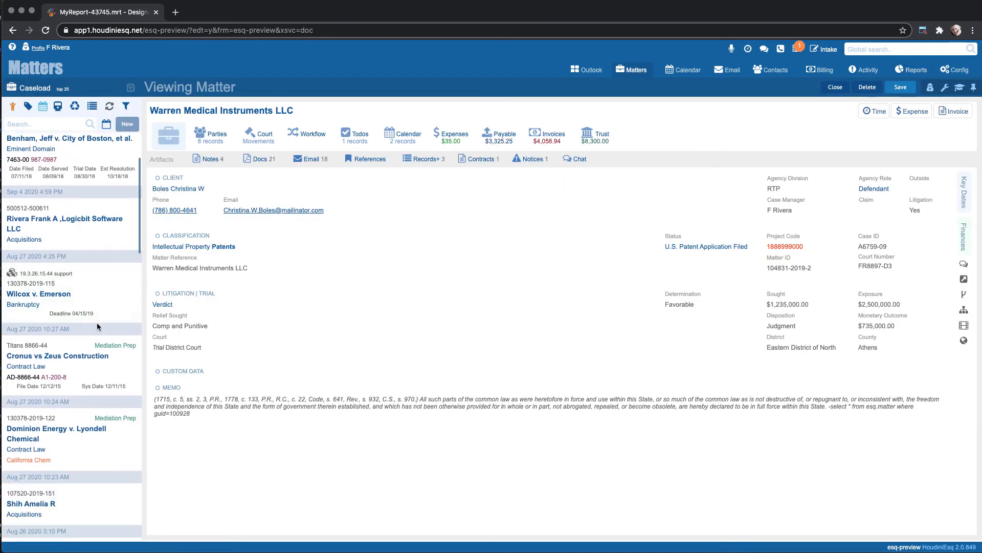
scroll(99, 326, down, 15)
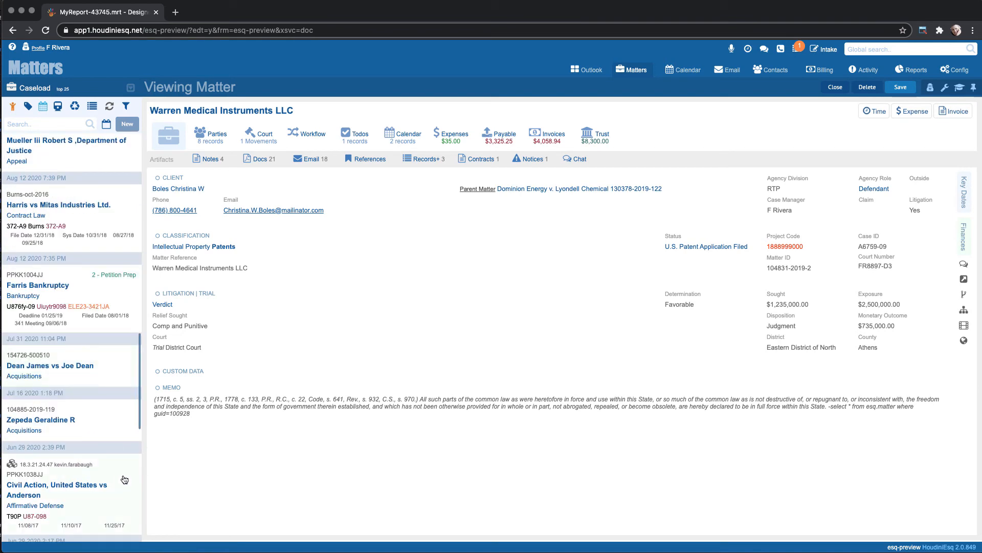
click(75, 486)
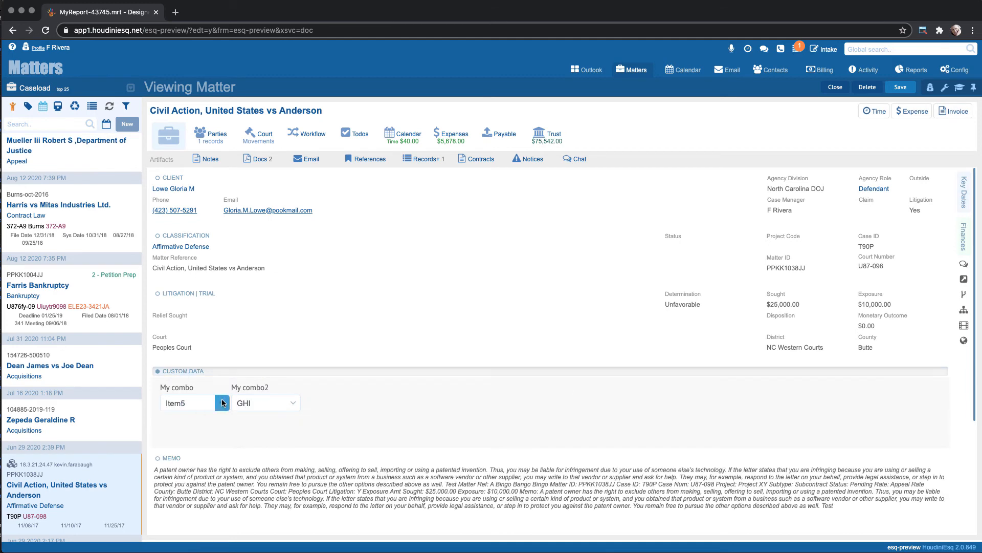
- Examine the options and the selected value of the matter's My combo custom field, and return to the report design
click(222, 402)
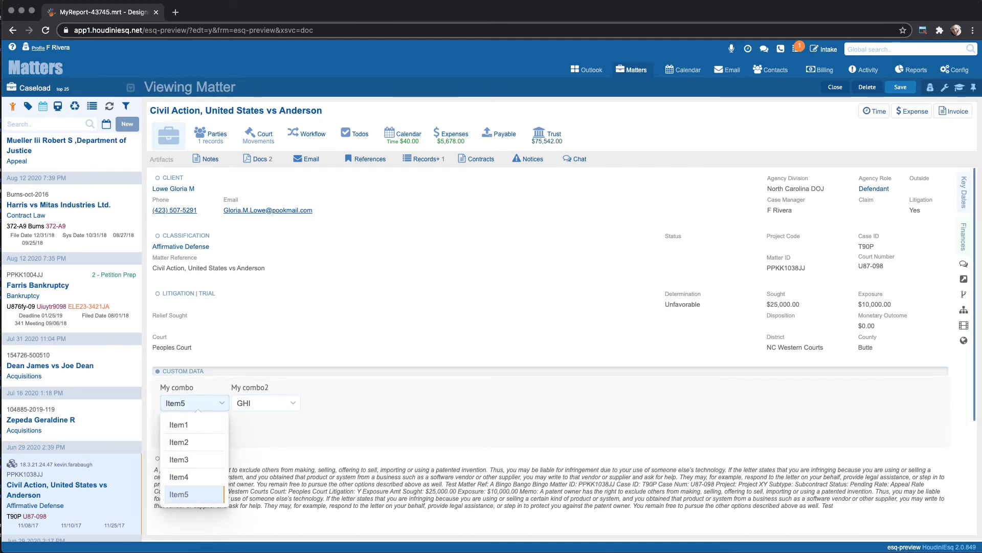
click(180, 402)
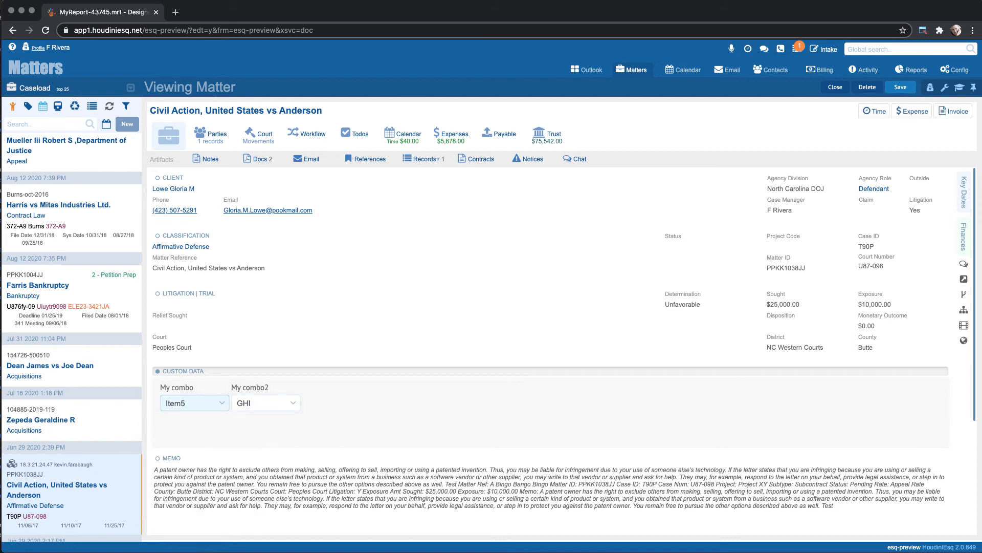
click(195, 402)
key(ctrl+c)
right_click(178, 404)
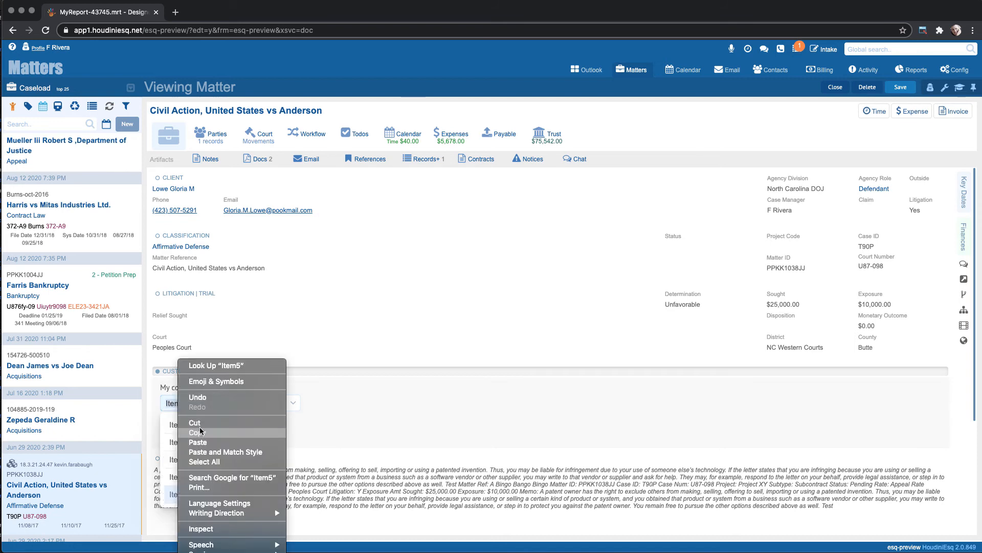
click(305, 425)
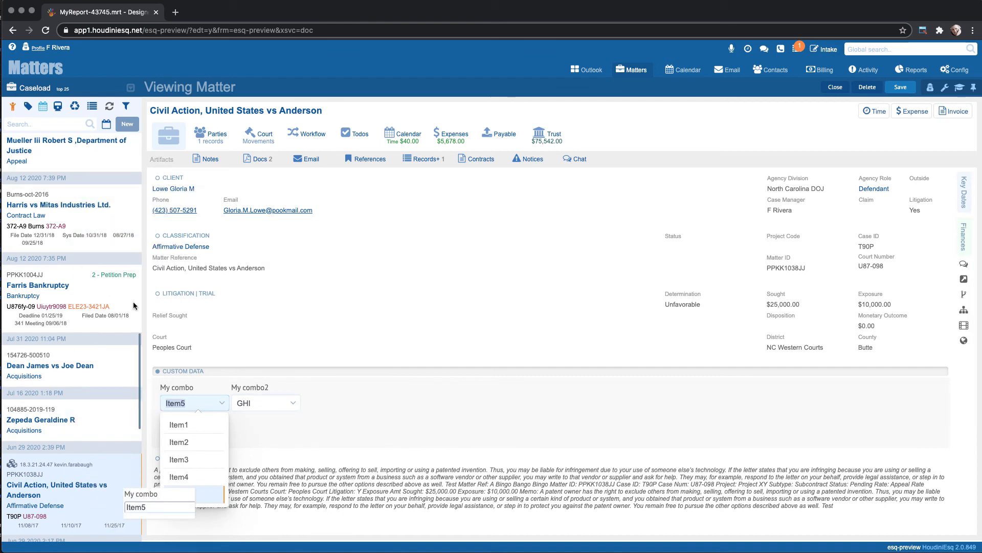
click(915, 70)
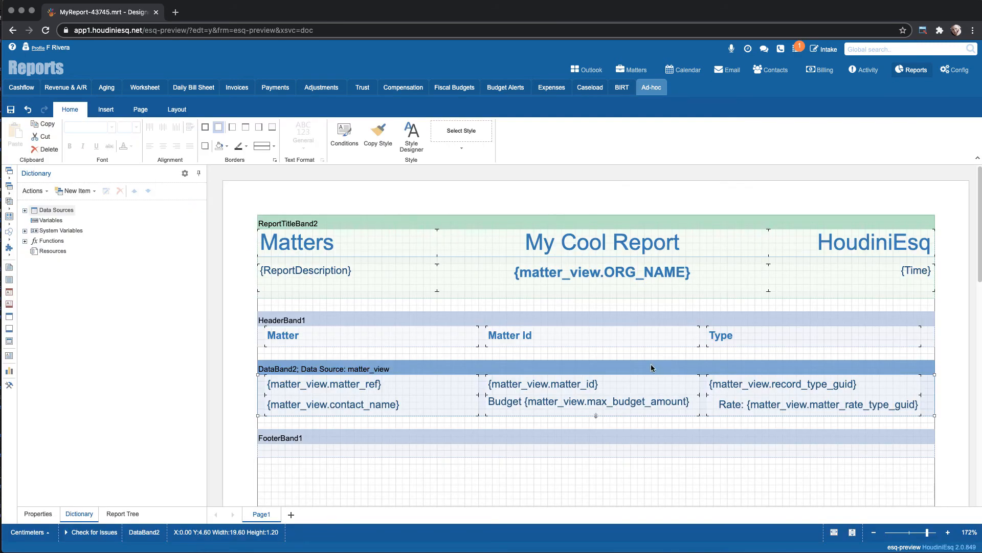
- Add a second filter to the data band on the matter_view column z_500719___1 [affirmative_defense.my_combo]
double_click(652, 367)
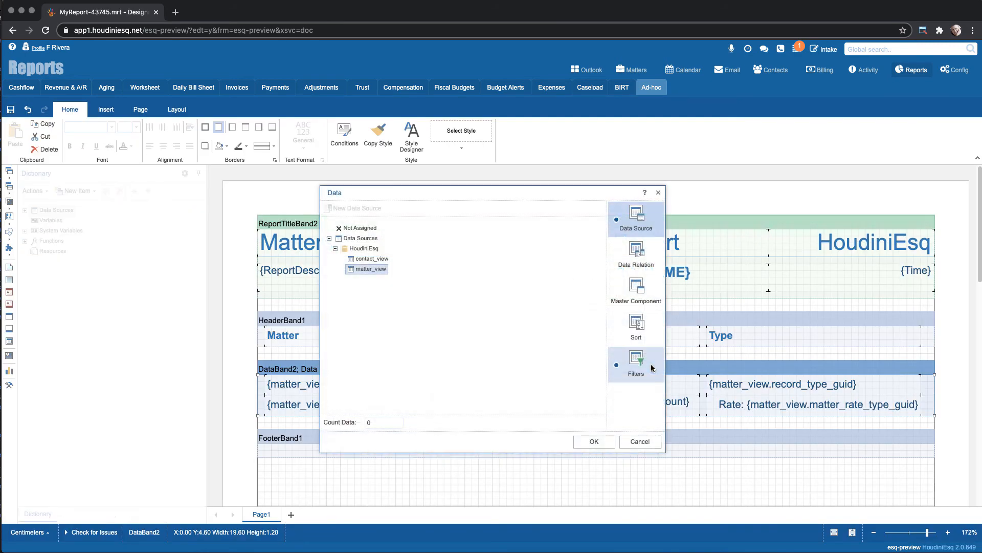
click(632, 362)
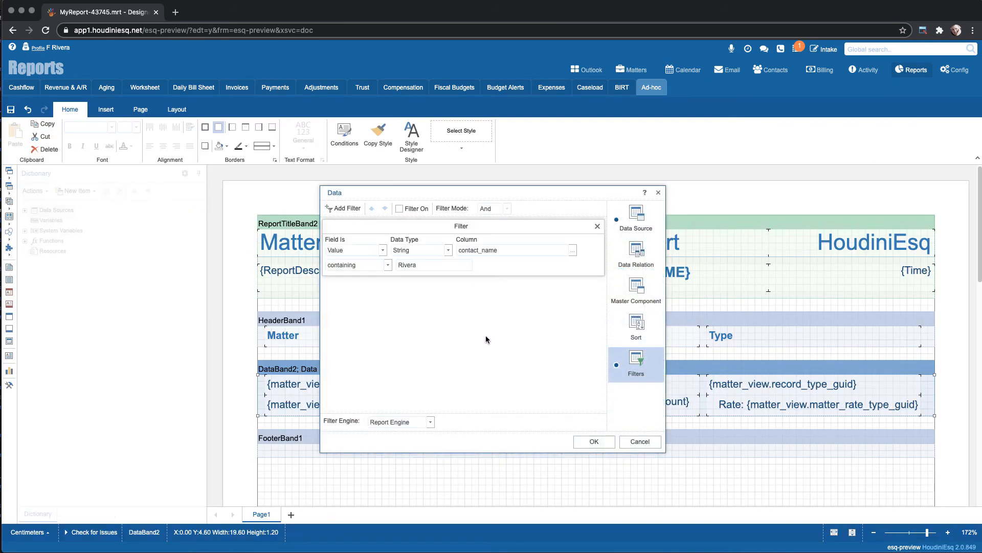
click(350, 208)
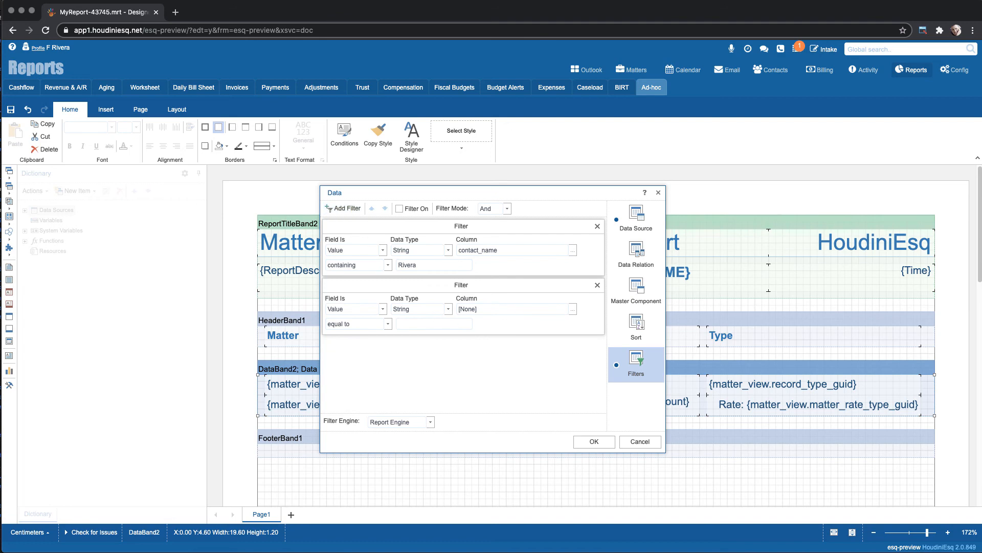
click(573, 309)
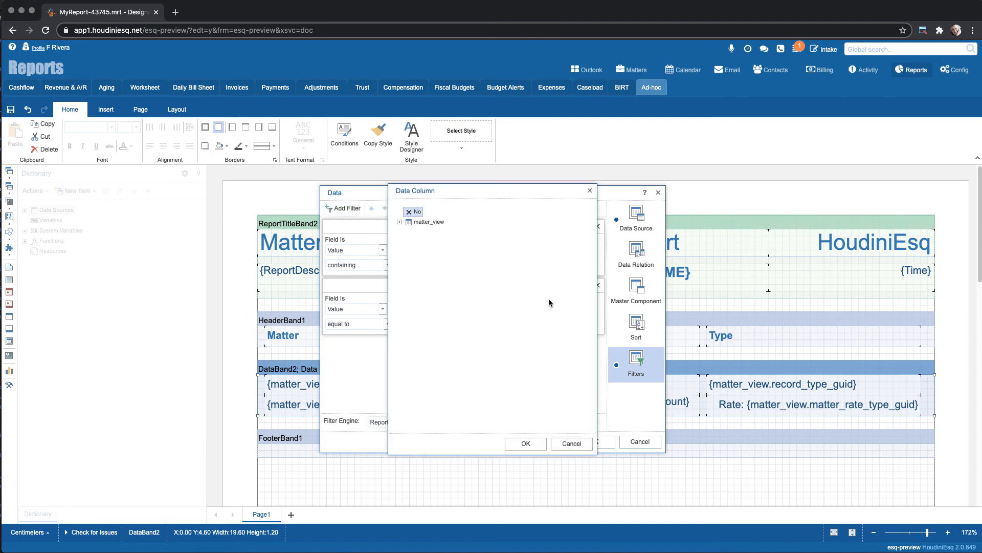
click(400, 224)
scroll(573, 327, down, 15)
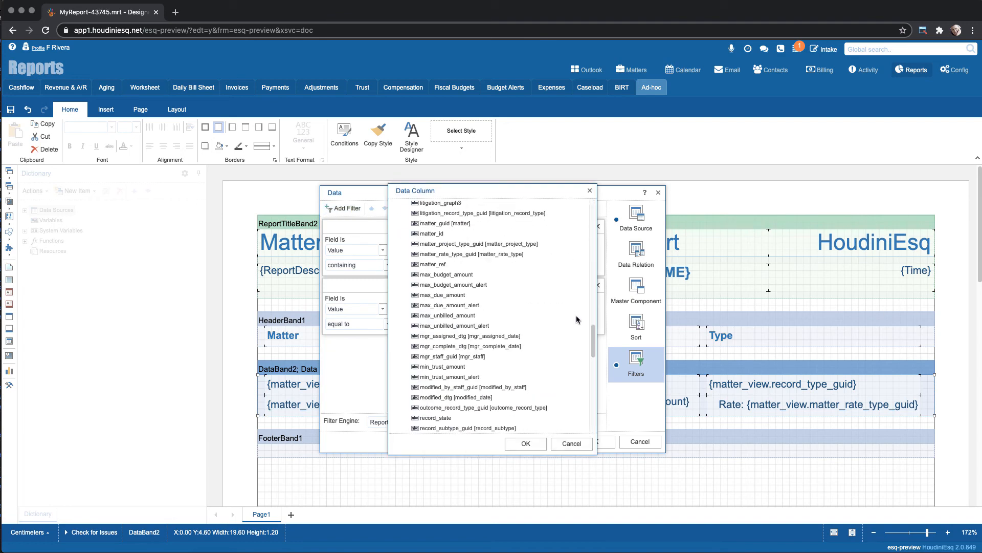
click(519, 411)
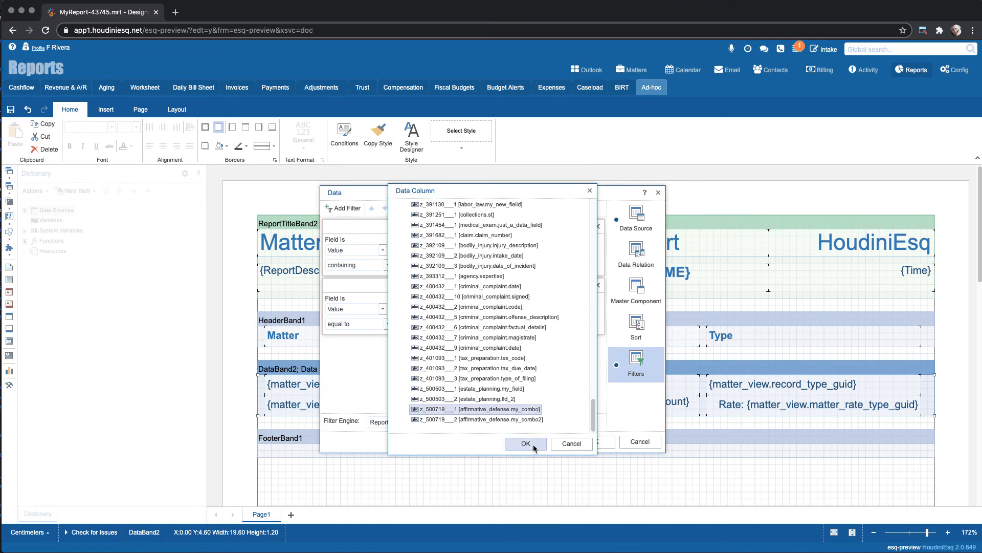
click(533, 444)
- Set the second filter's condition to containing and its value to Item5
click(389, 326)
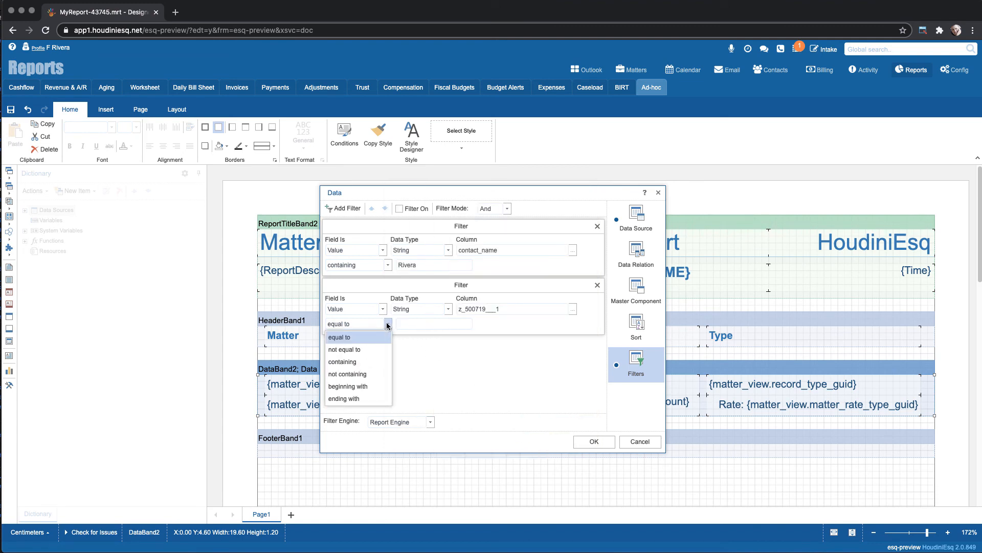
click(358, 363)
click(412, 323)
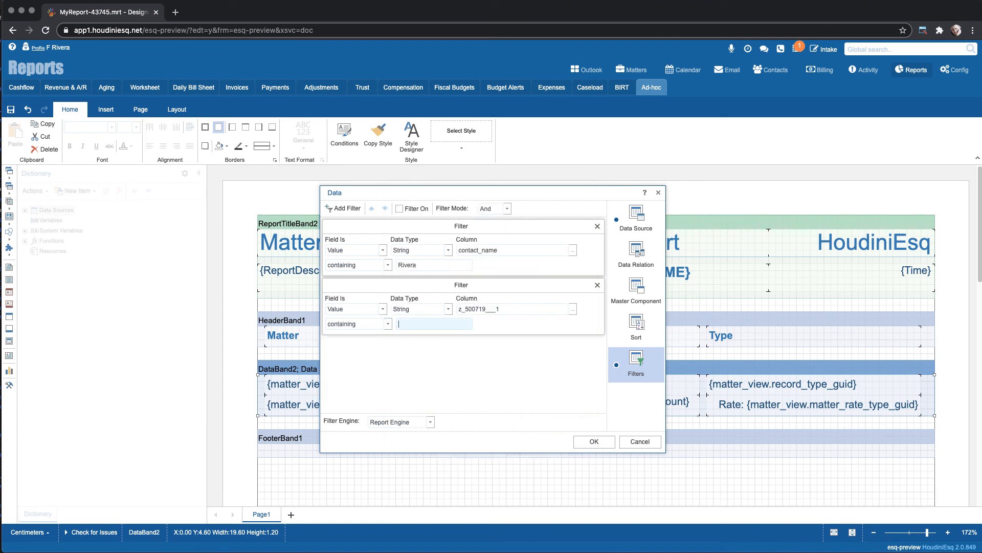
right_click(412, 324)
click(447, 387)
- Set the filter mode to Or, apply both filters, and preview the saved report in the ad-hoc reports
click(506, 208)
click(490, 235)
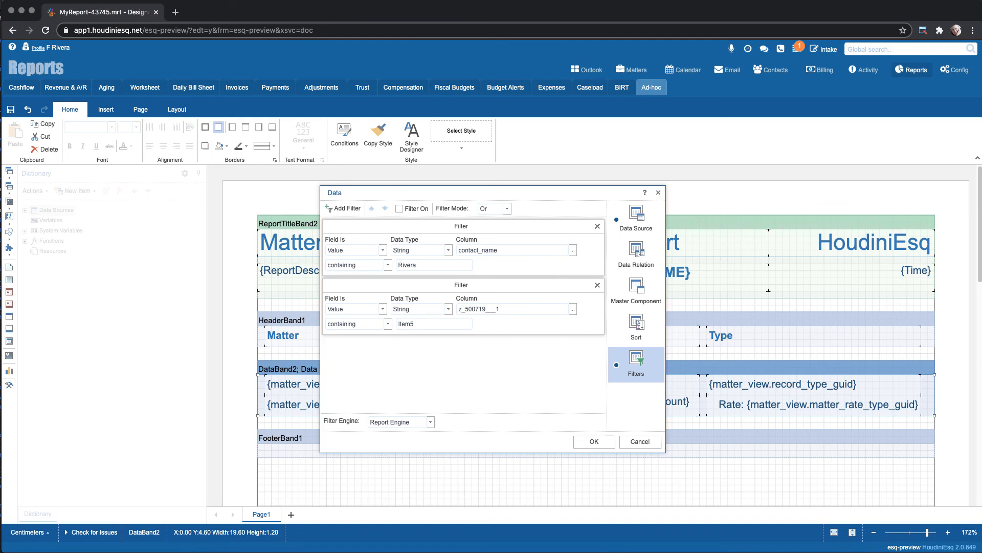
click(593, 441)
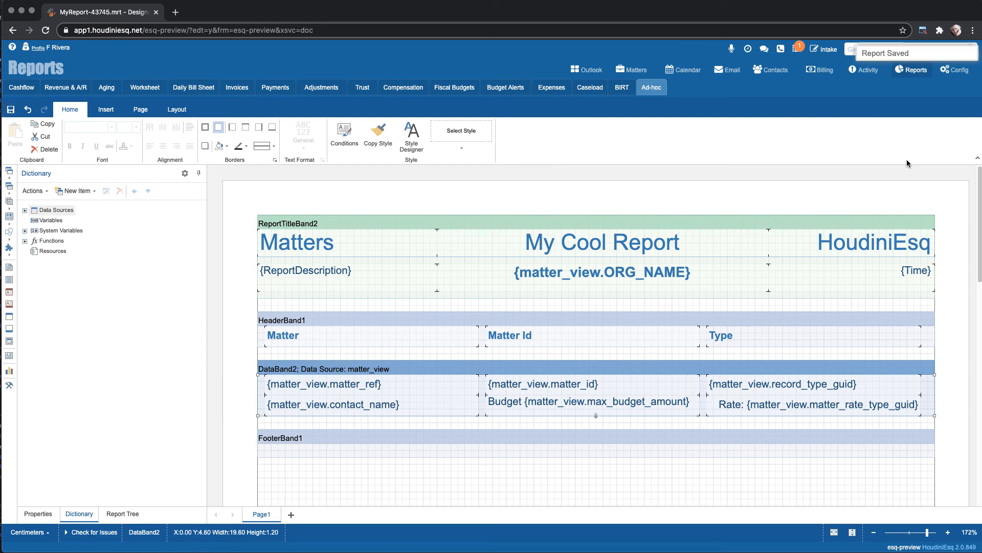
click(653, 88)
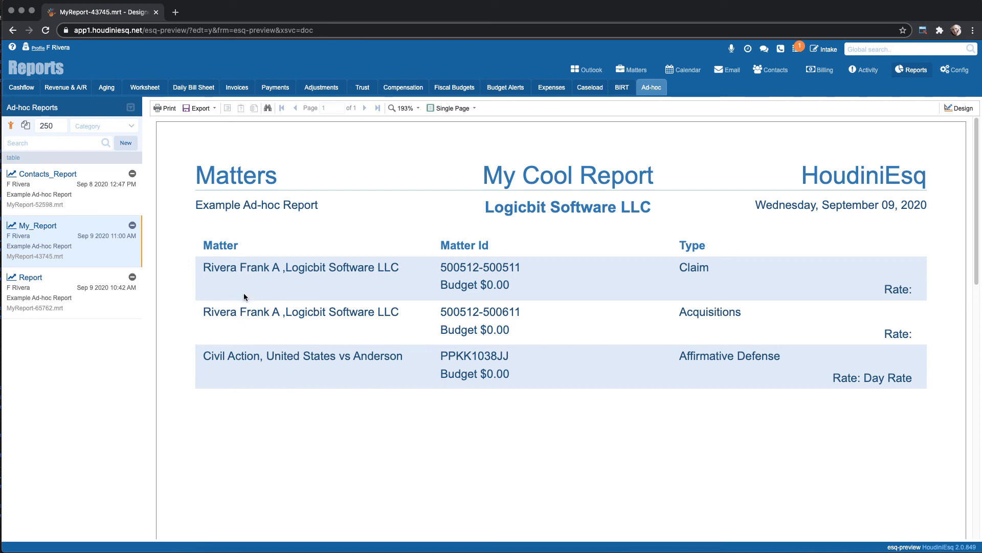
- Return to the report design and add a sort on the matter_ref column to the data band
click(958, 108)
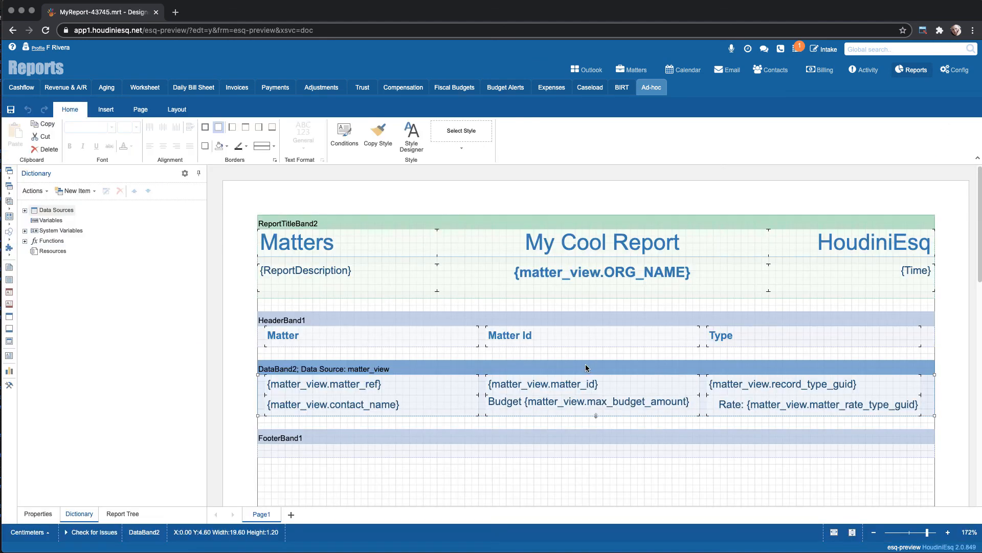
double_click(587, 368)
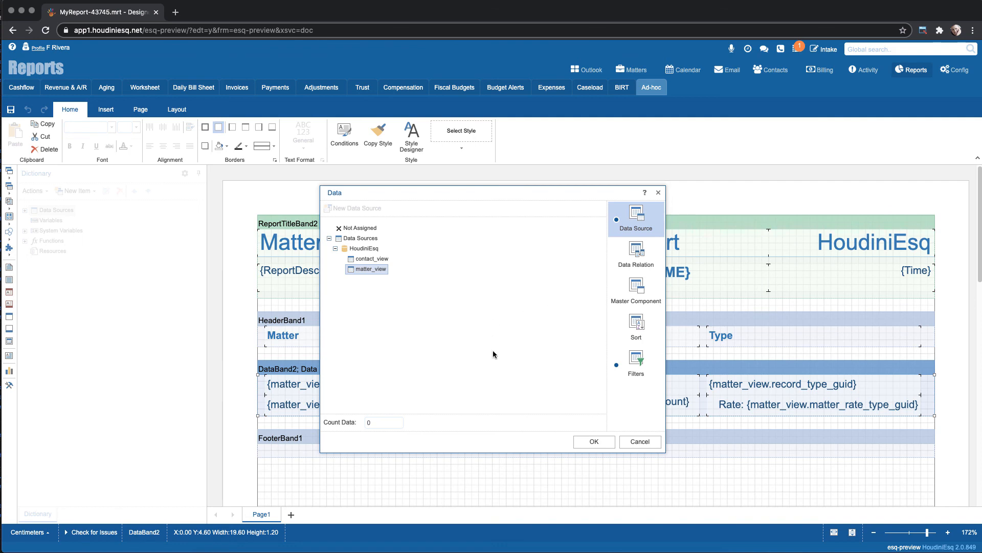
click(635, 330)
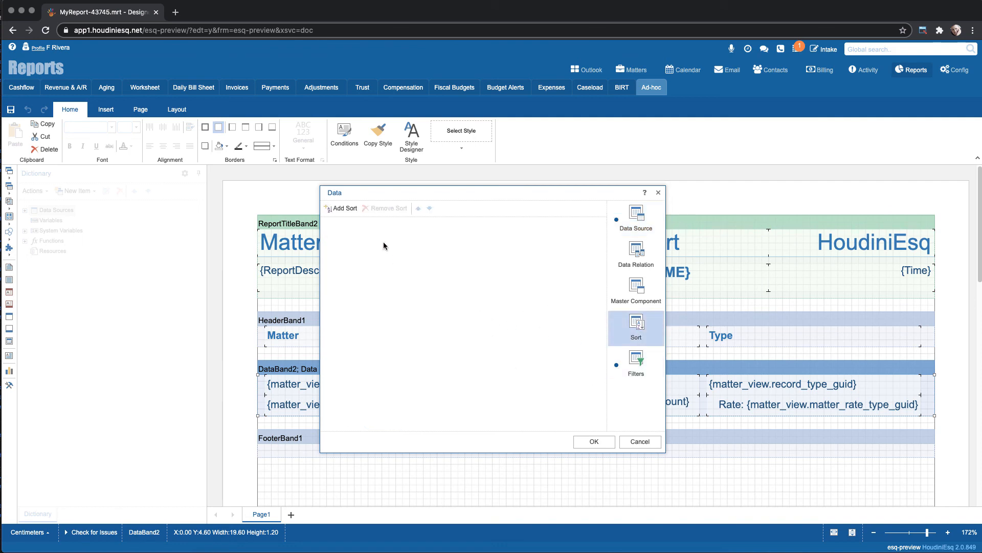
click(351, 212)
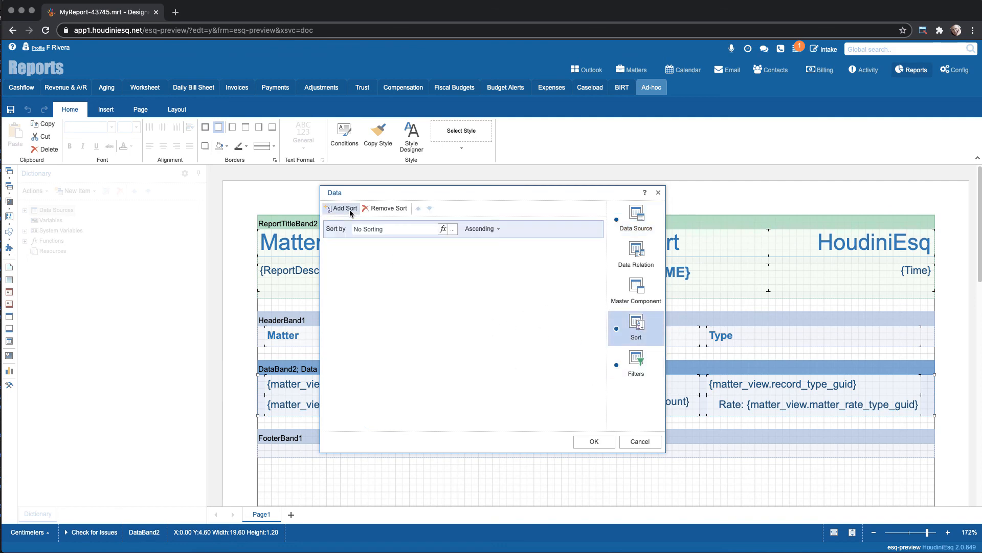
click(452, 229)
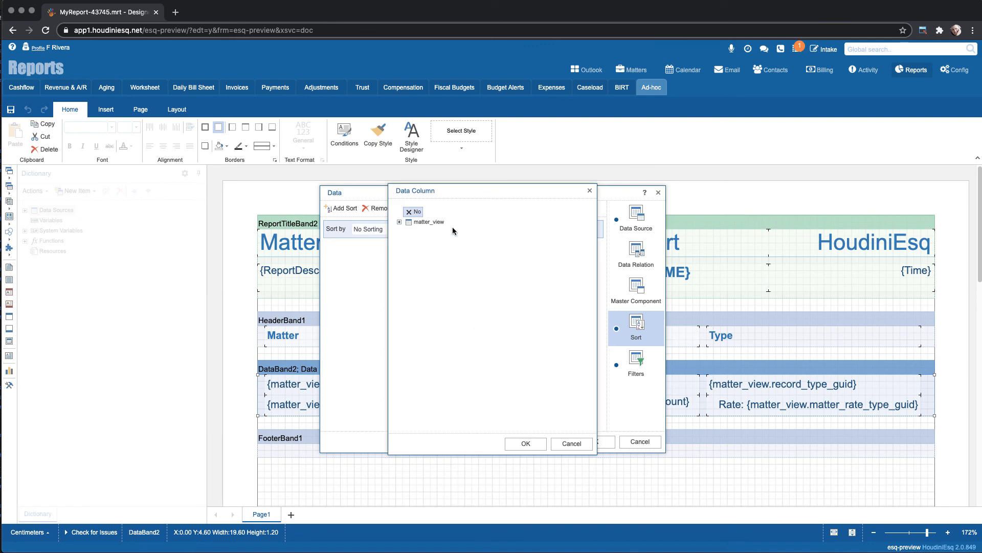
click(401, 223)
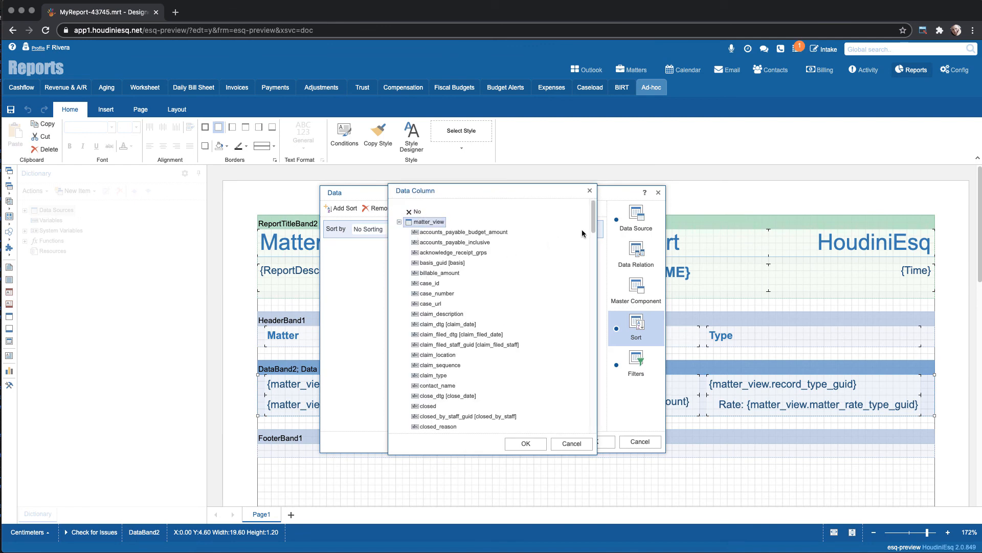
drag(594, 228, 593, 337)
click(429, 365)
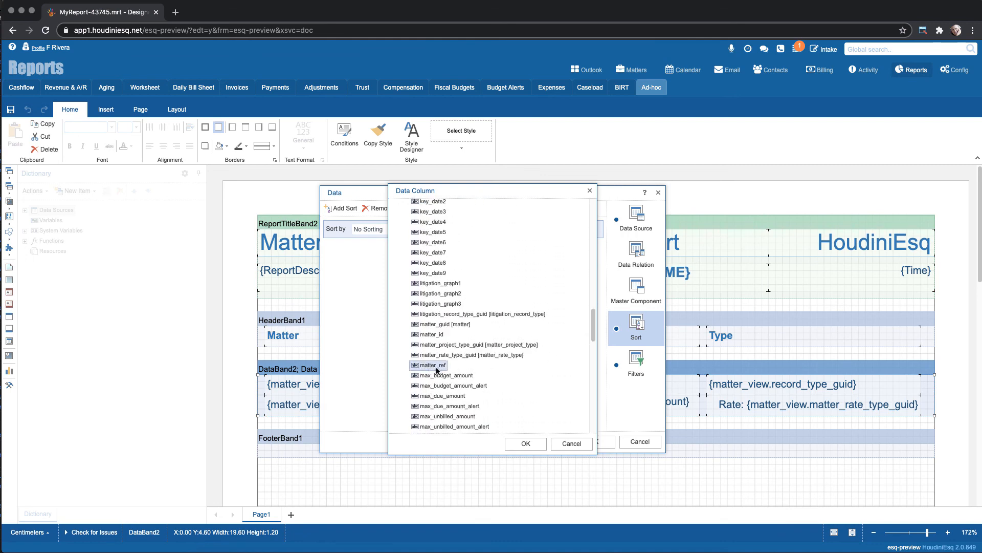
click(521, 444)
- Apply the sort in Ascending order, and save the report to preview its output in the ad-hoc reports
click(497, 230)
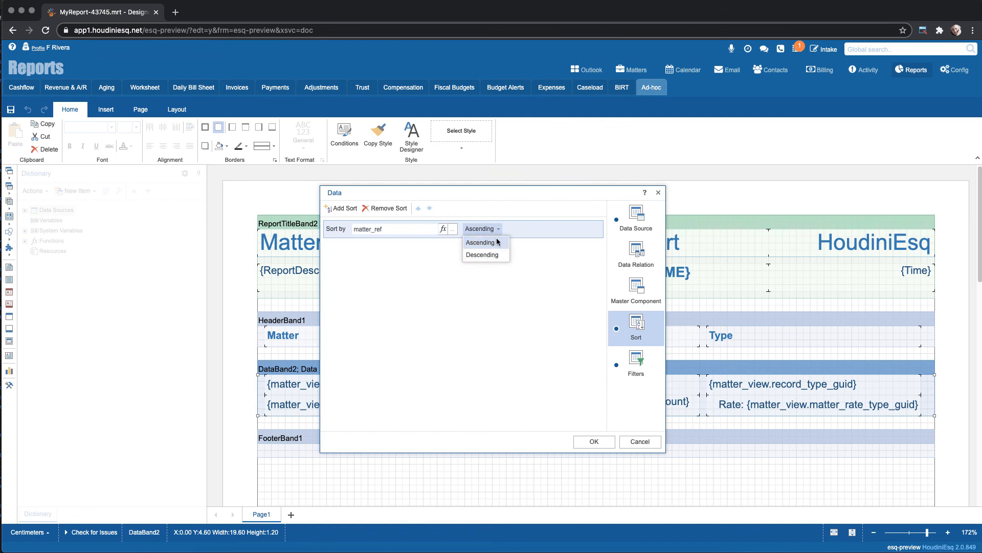
click(496, 242)
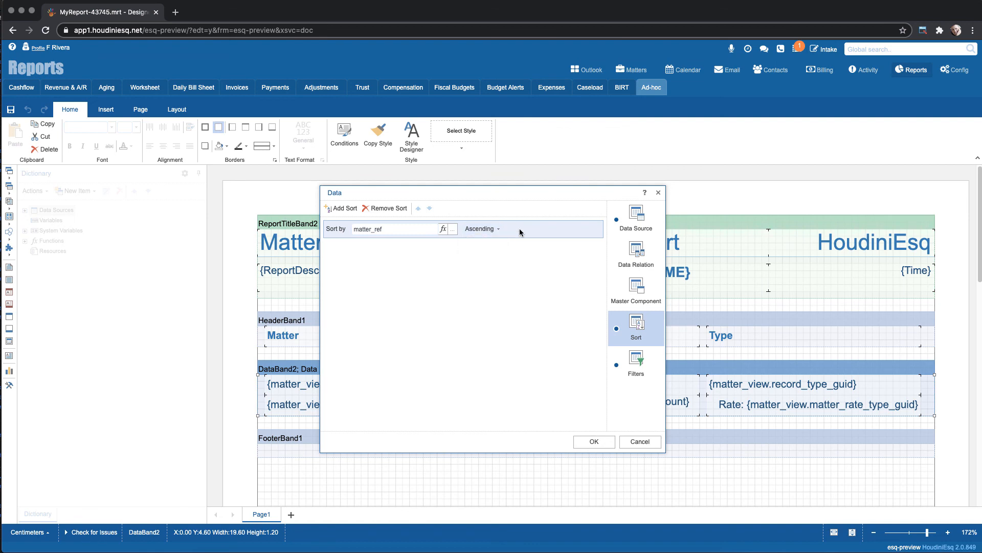
click(604, 442)
click(11, 110)
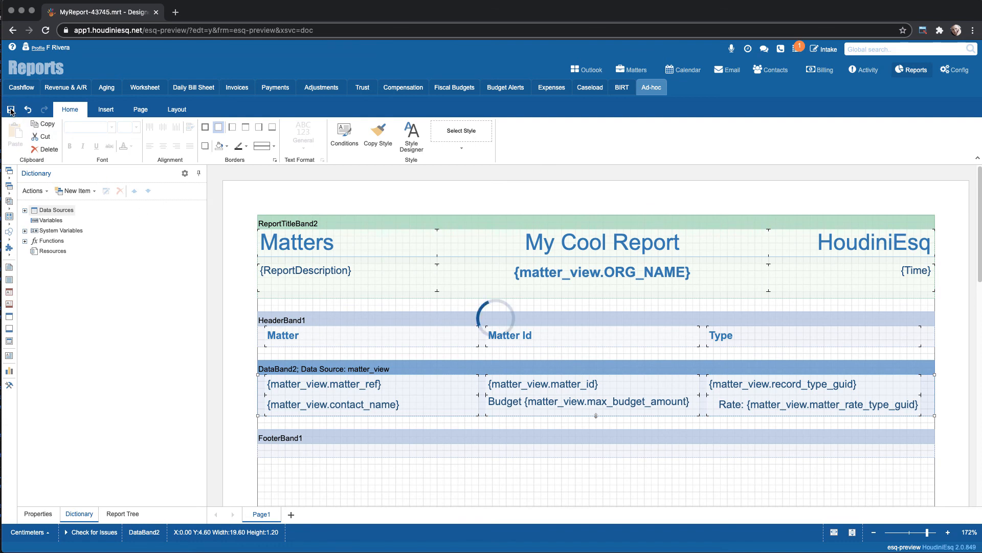
click(652, 90)
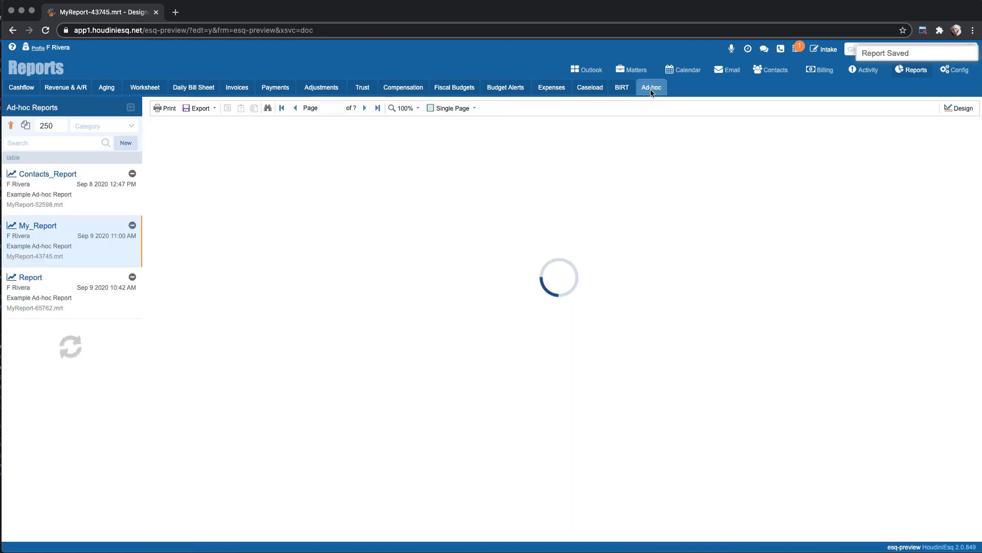